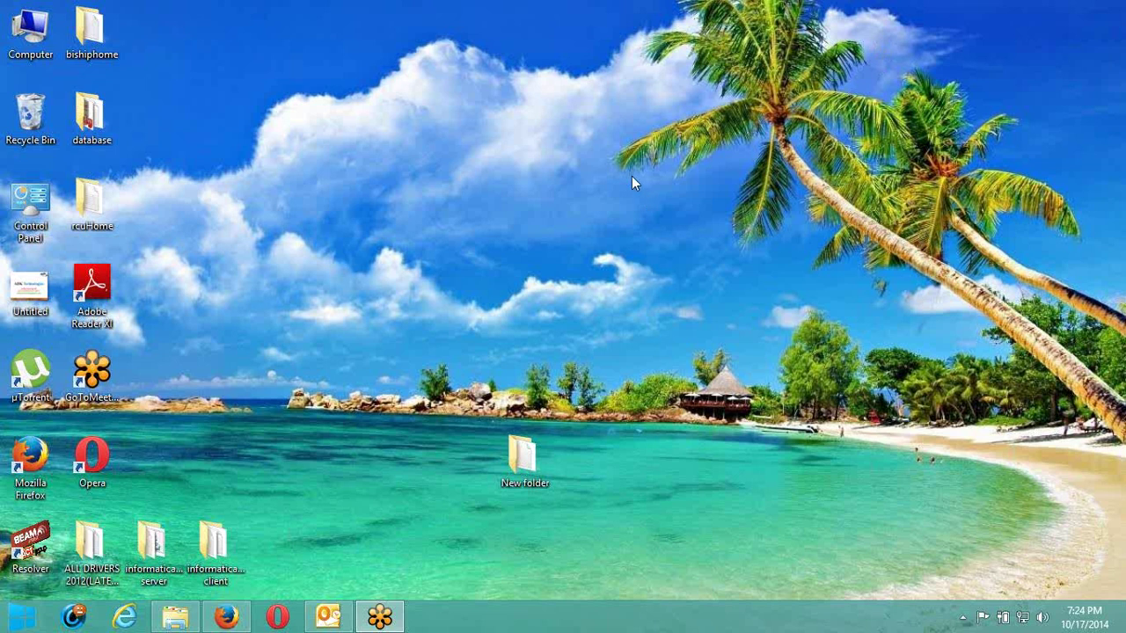
Open the rcuHome folder and then its BIN subfolder in File Explorer.
{"action": "left_click", "coordinate": [203, 214]}
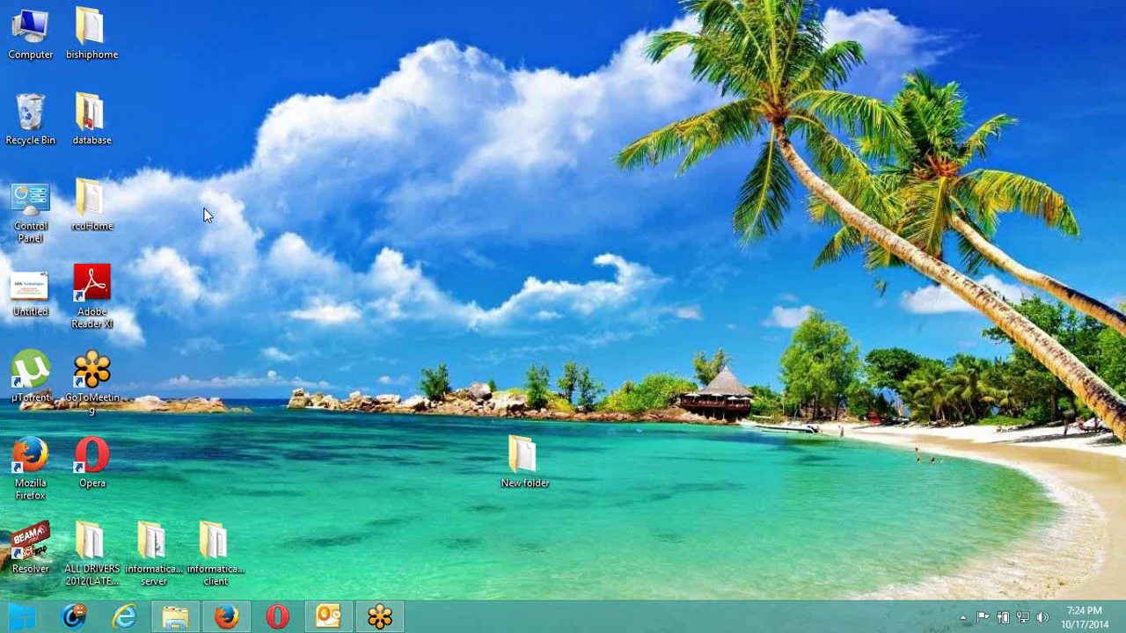
{"action": "left_click", "coordinate": [87, 219]}
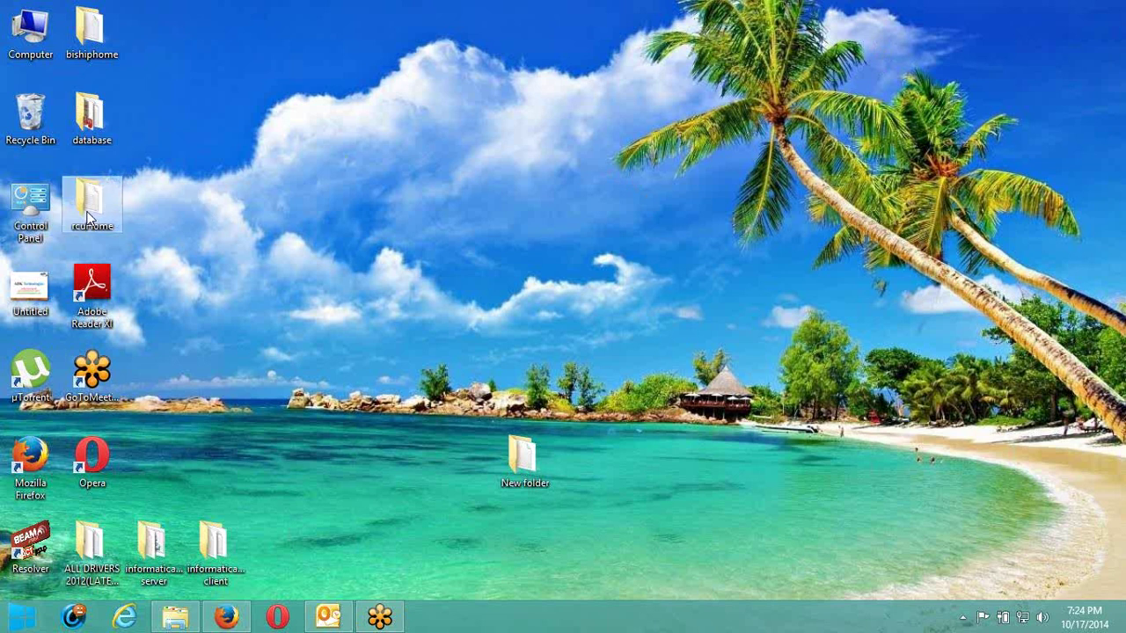
{"action": "double_click", "coordinate": [80, 211]}
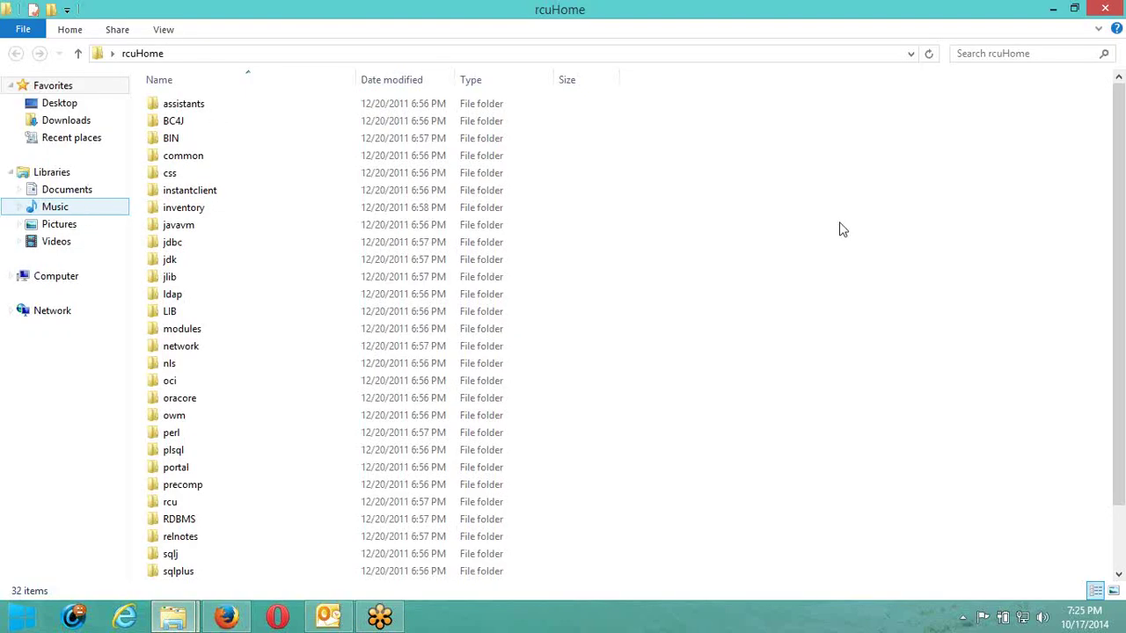
{"action": "double_click", "coordinate": [199, 144]}
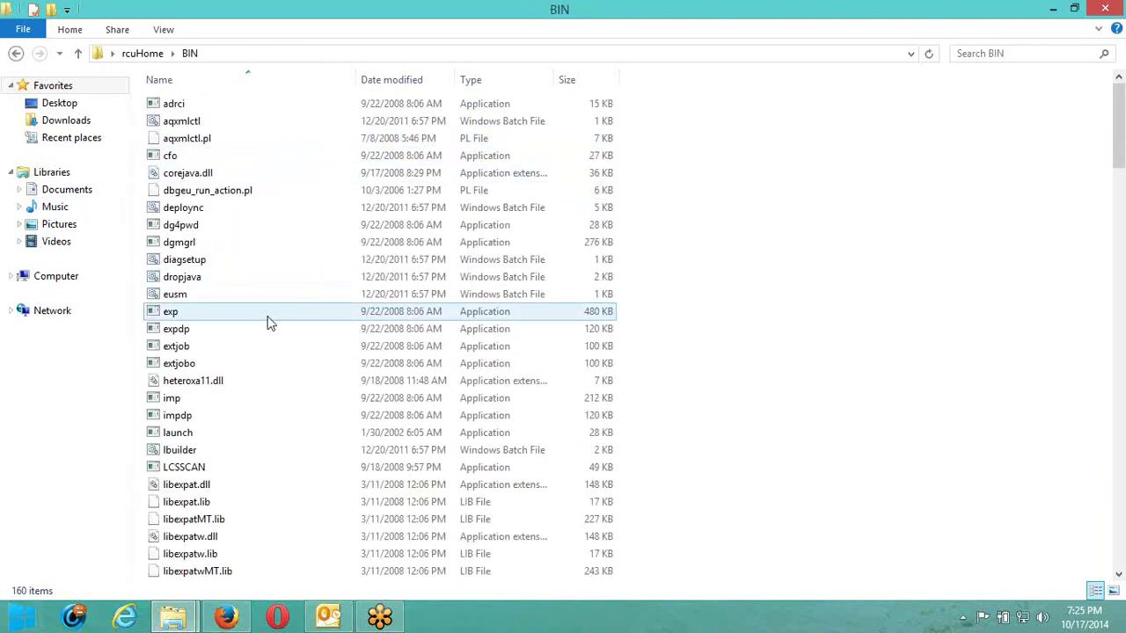
{"action": "scroll", "coordinate": [270, 322], "scroll_direction": "down", "scroll_amount": 8}
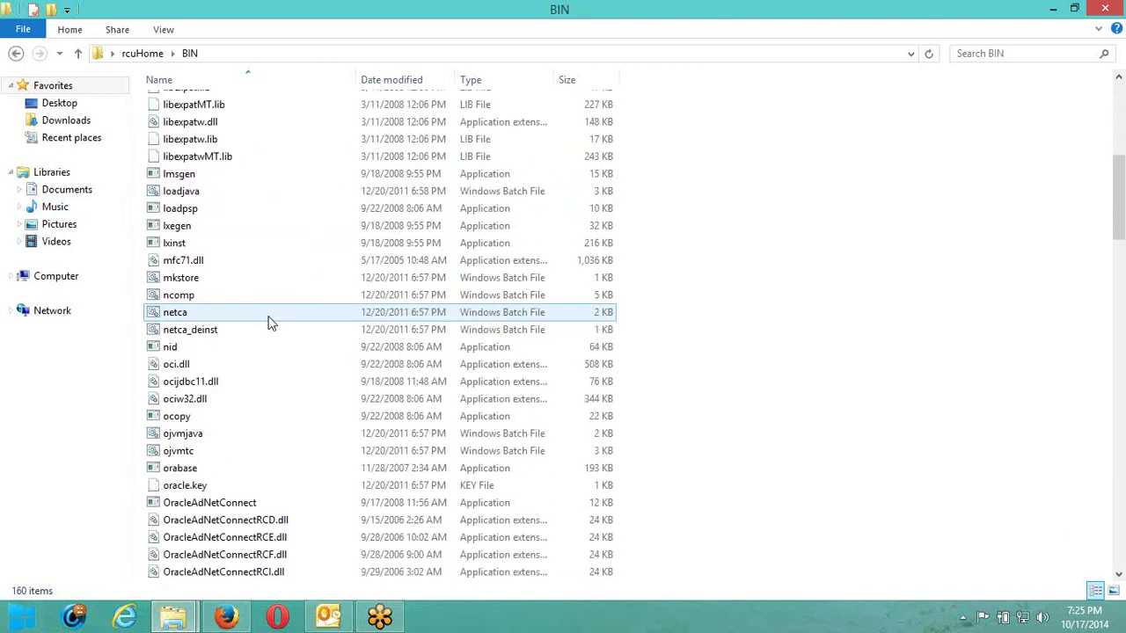
{"action": "scroll", "coordinate": [270, 323], "scroll_direction": "down", "scroll_amount": 5}
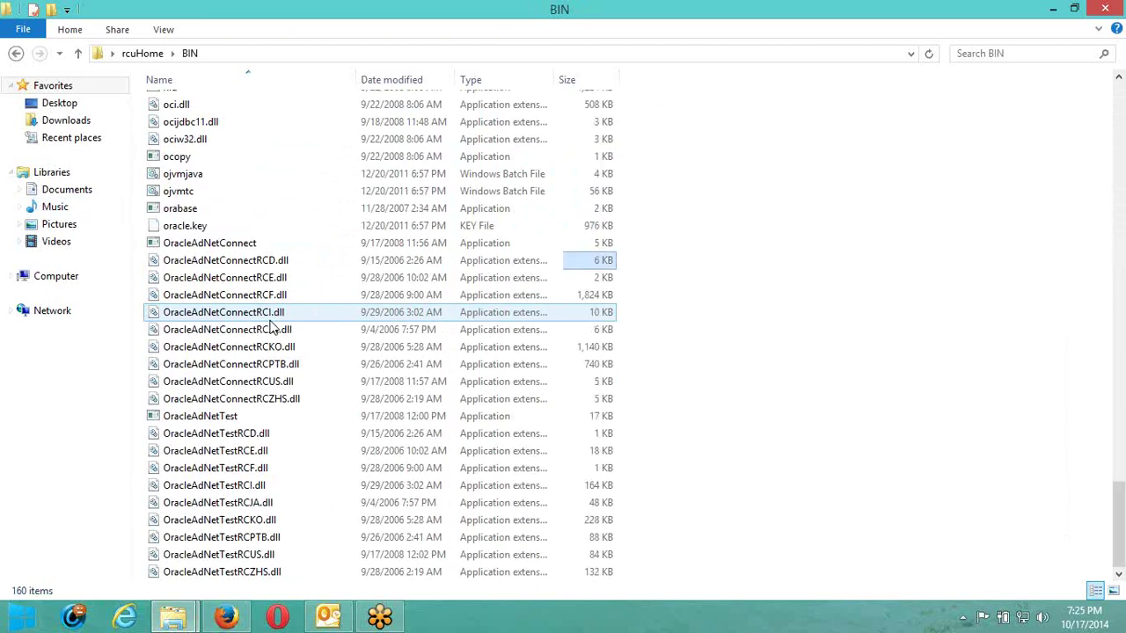
Run the rcu script as administrator, then close the BIN folder window.
{"action": "type", "text": "rcu"}
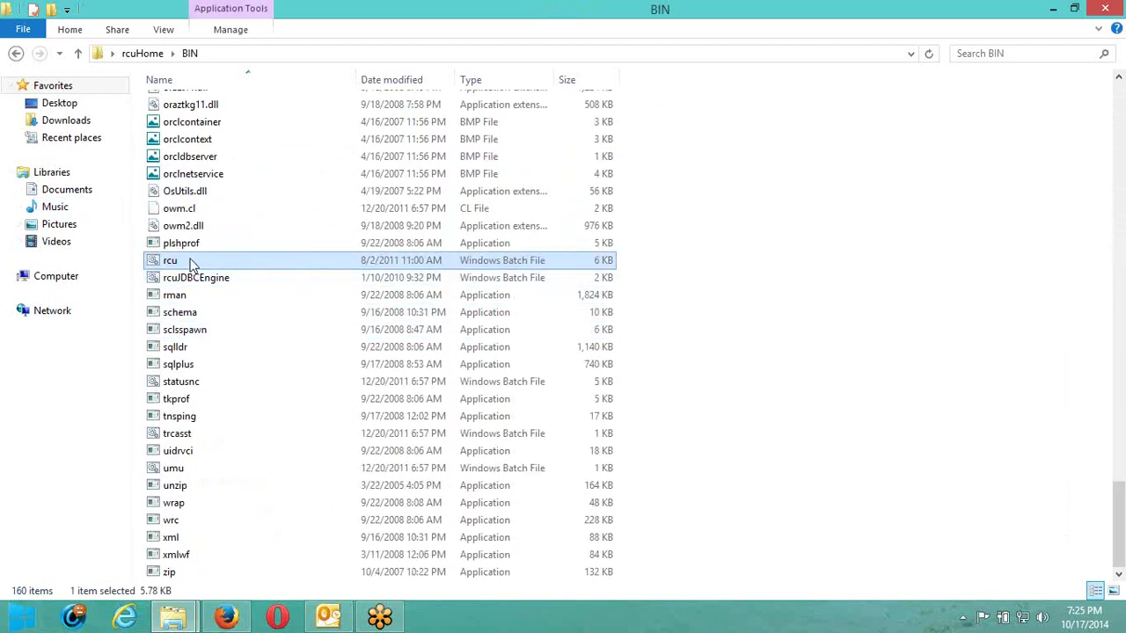
{"action": "right_click", "coordinate": [192, 264]}
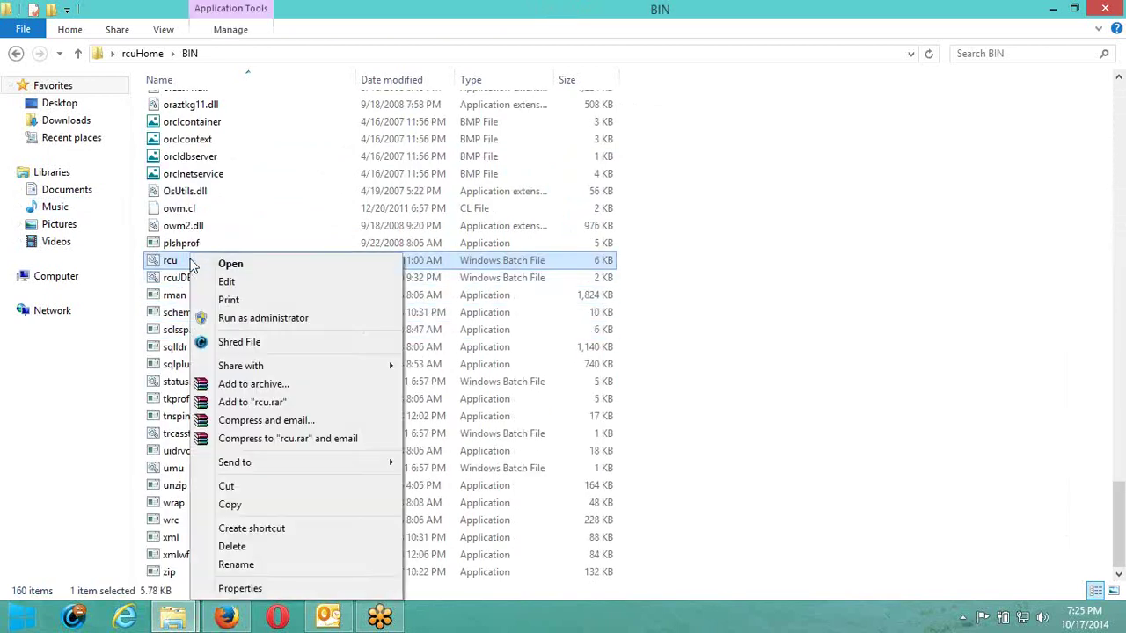
{"action": "left_click", "coordinate": [202, 319]}
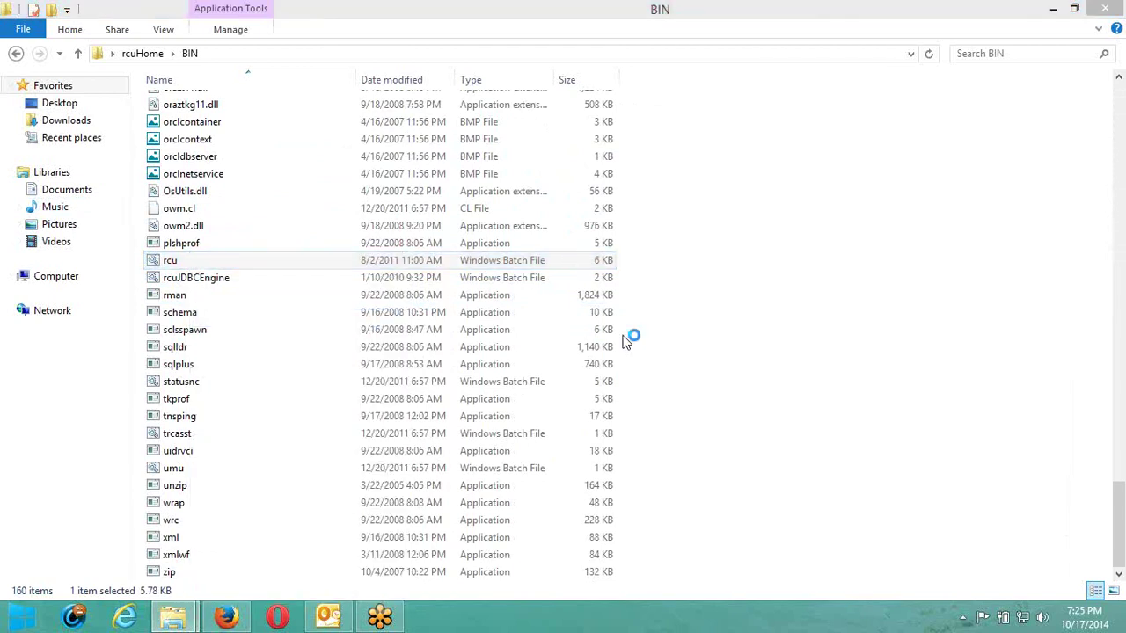
{"action": "left_click", "coordinate": [1106, 9]}
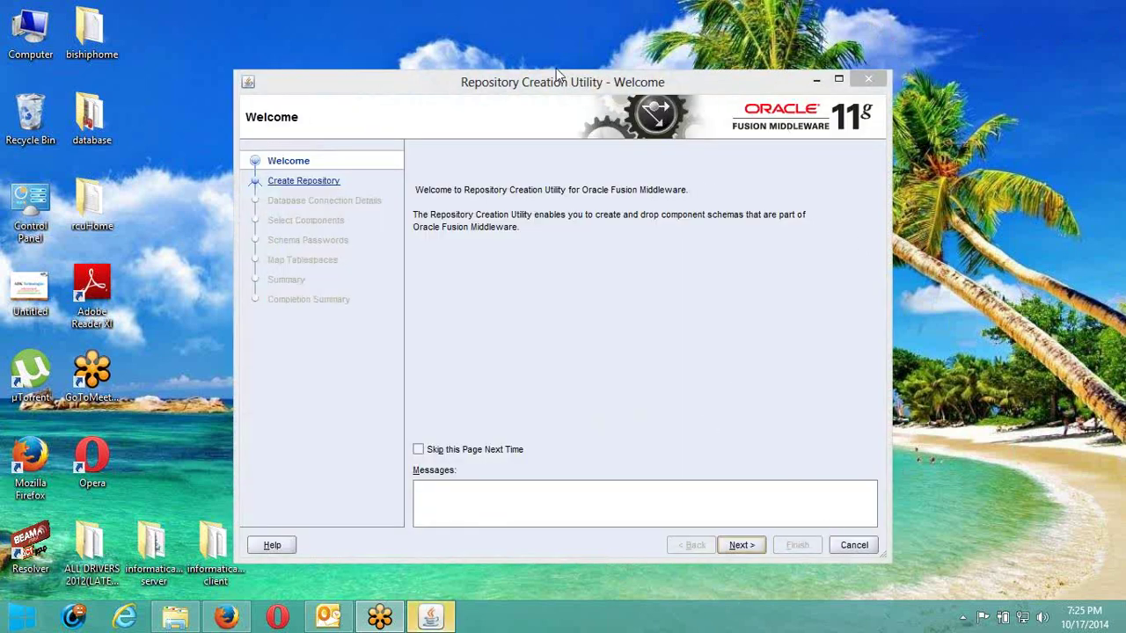
Get past the RCU Welcome page and pick Create instead of Drop as the repository action.
{"action": "left_click_drag", "start_coordinate": [552, 79], "coordinate": [560, 64]}
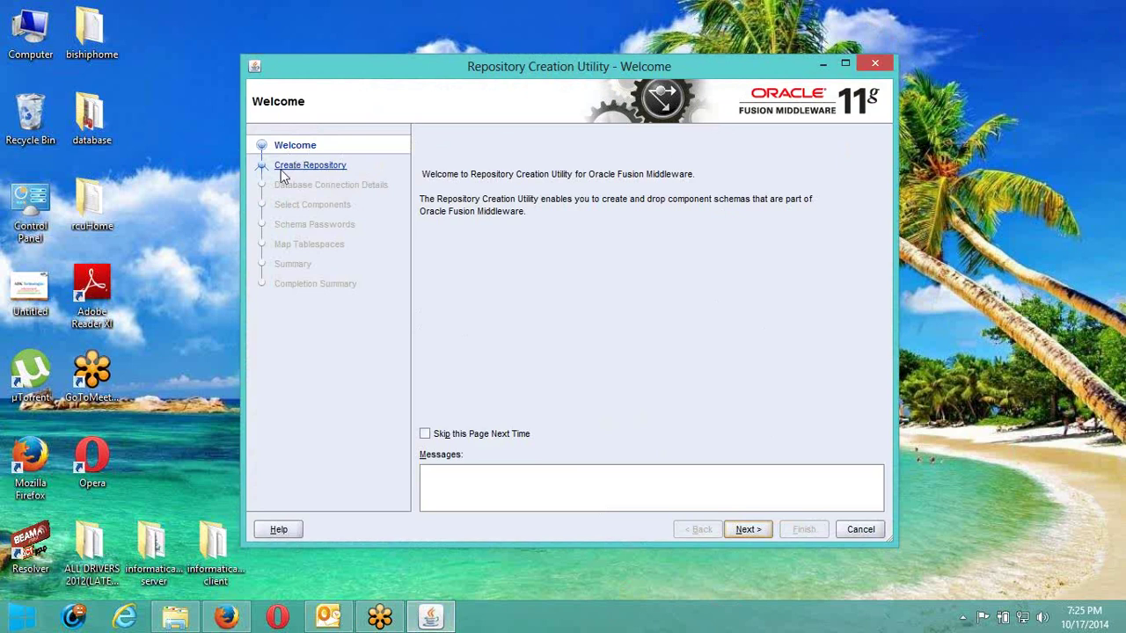
{"action": "left_click", "coordinate": [747, 529]}
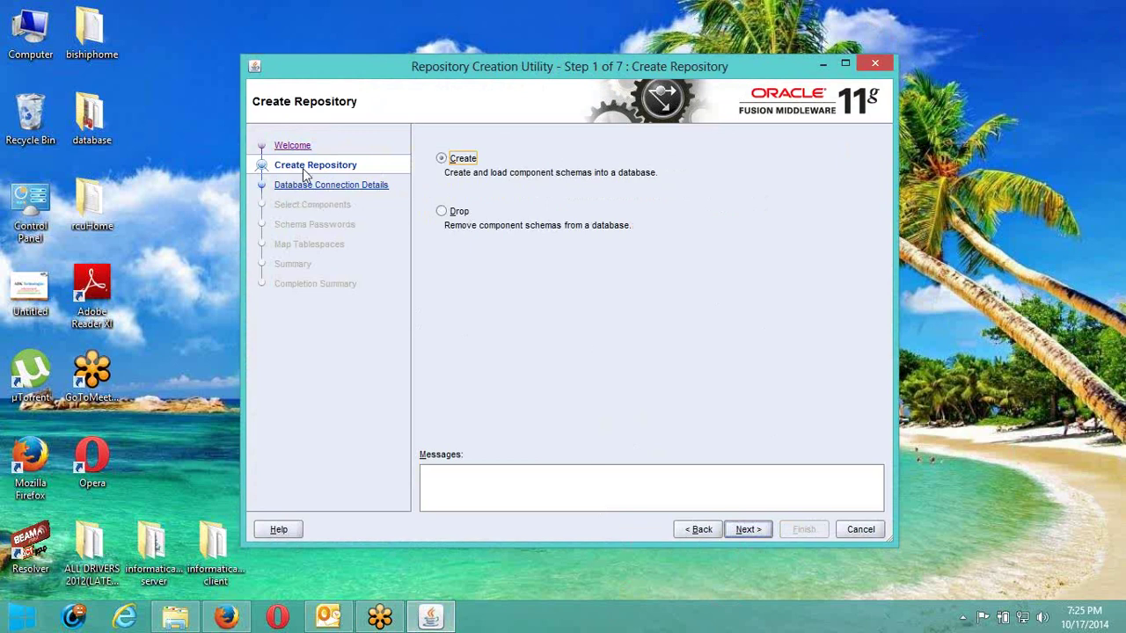
{"action": "left_click", "coordinate": [442, 213]}
{"action": "left_click", "coordinate": [448, 162]}
Connect RCU to host localhost, port 1521, service orcl with the SYSDBA credentials, and run checks.
{"action": "left_click", "coordinate": [748, 529]}
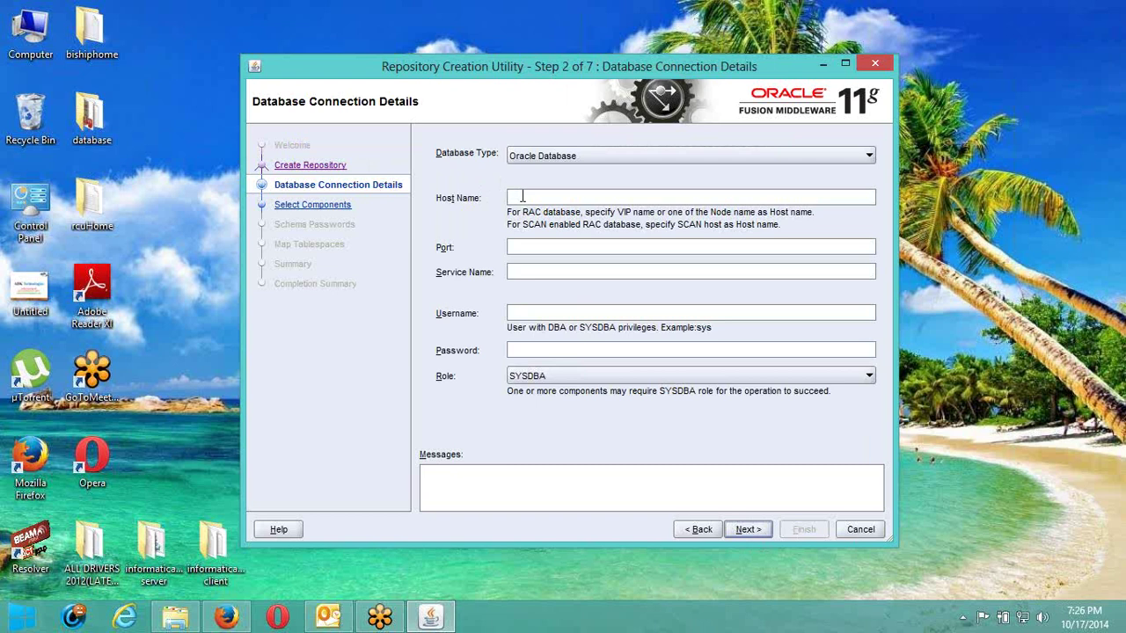
{"action": "type", "text": "localhost"}
{"action": "key", "text": "Tab"}
{"action": "type", "text": "1521"}
{"action": "left_click", "coordinate": [545, 271]}
{"action": "key", "text": "Tab"}
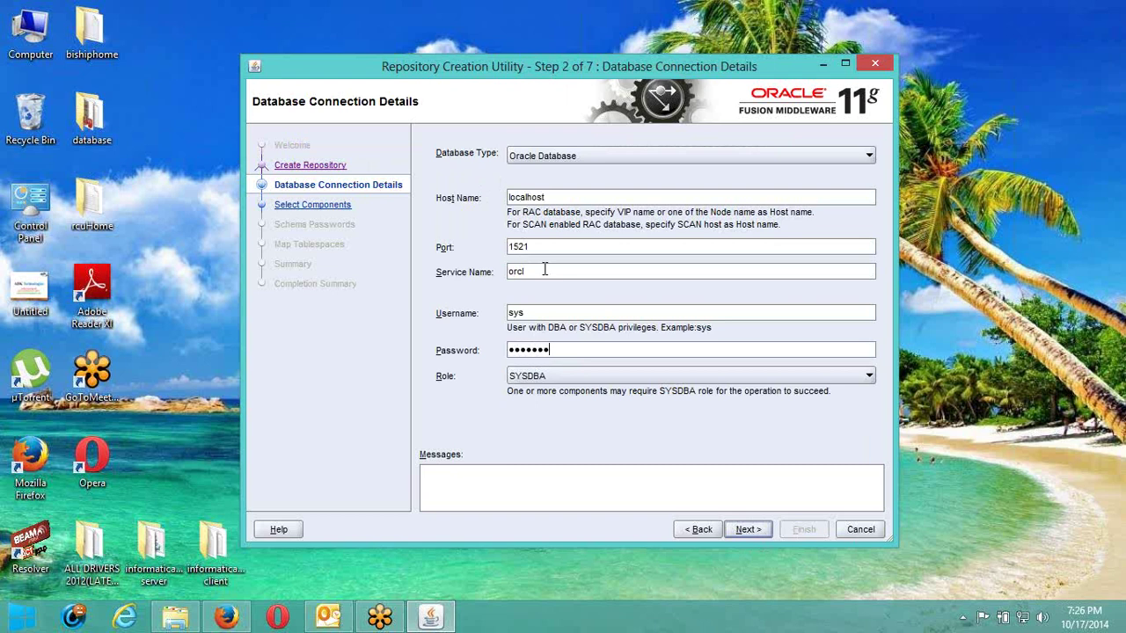
{"action": "left_click", "coordinate": [761, 529]}
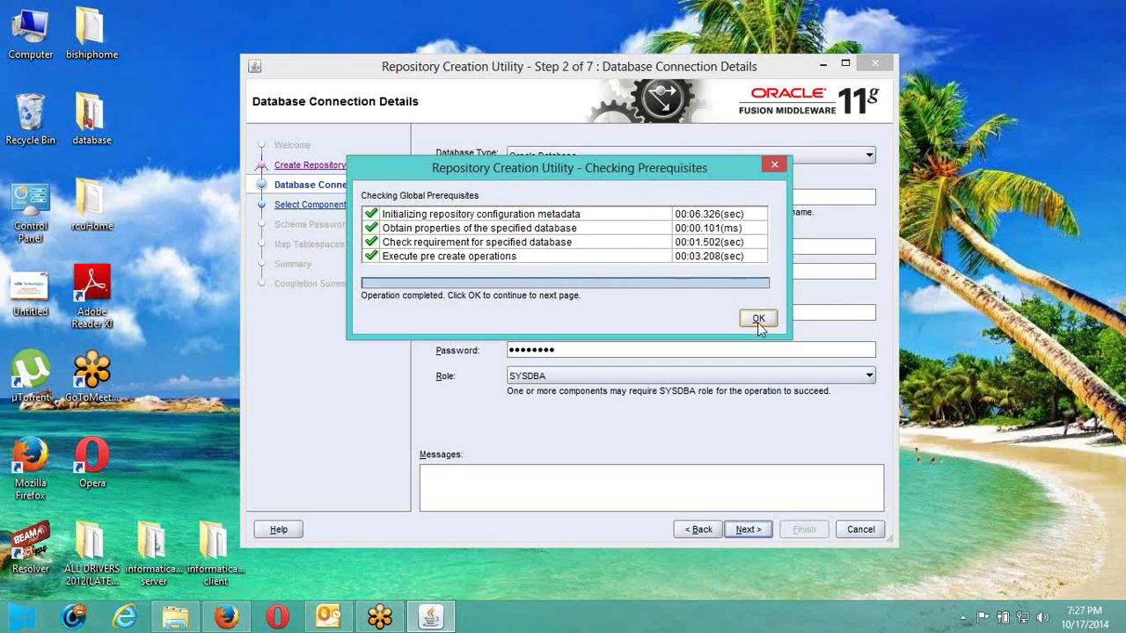
Select the Oracle Business Intelligence schemas under prefix DEV and accept their passed component checks.
{"action": "left_click", "coordinate": [757, 320]}
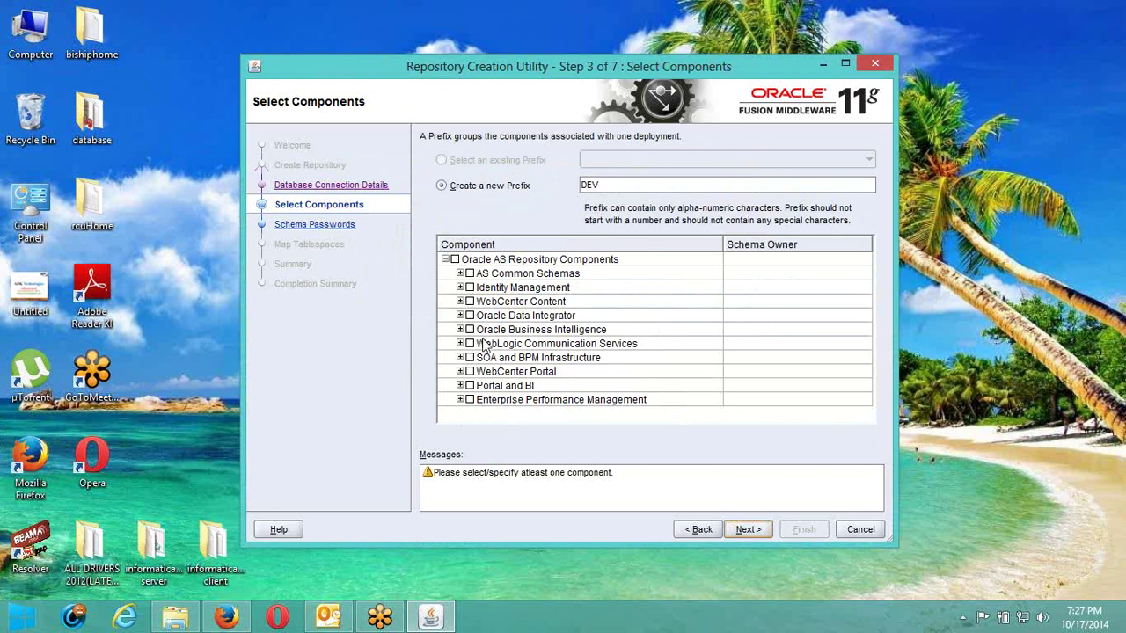
{"action": "left_click", "coordinate": [470, 330]}
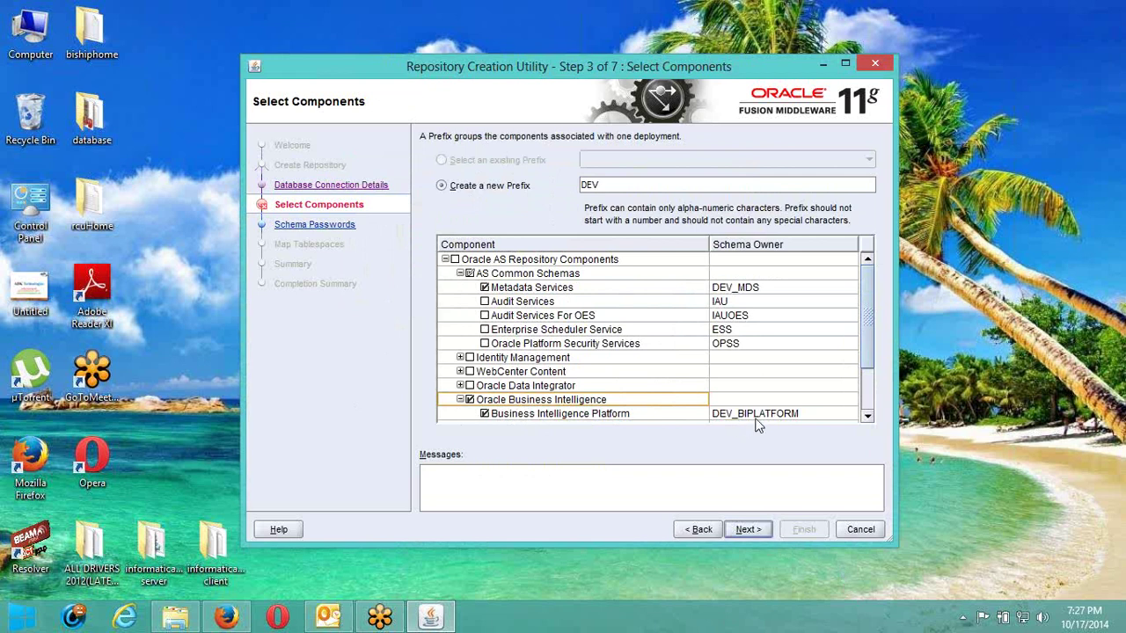
{"action": "left_click", "coordinate": [749, 529]}
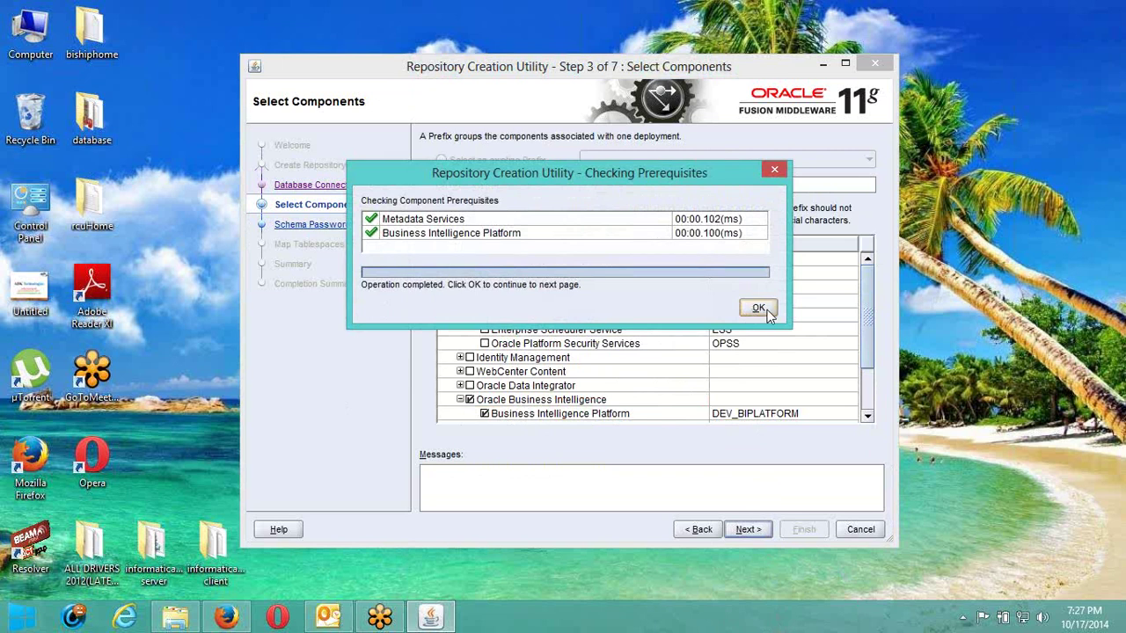
{"action": "left_click", "coordinate": [761, 309]}
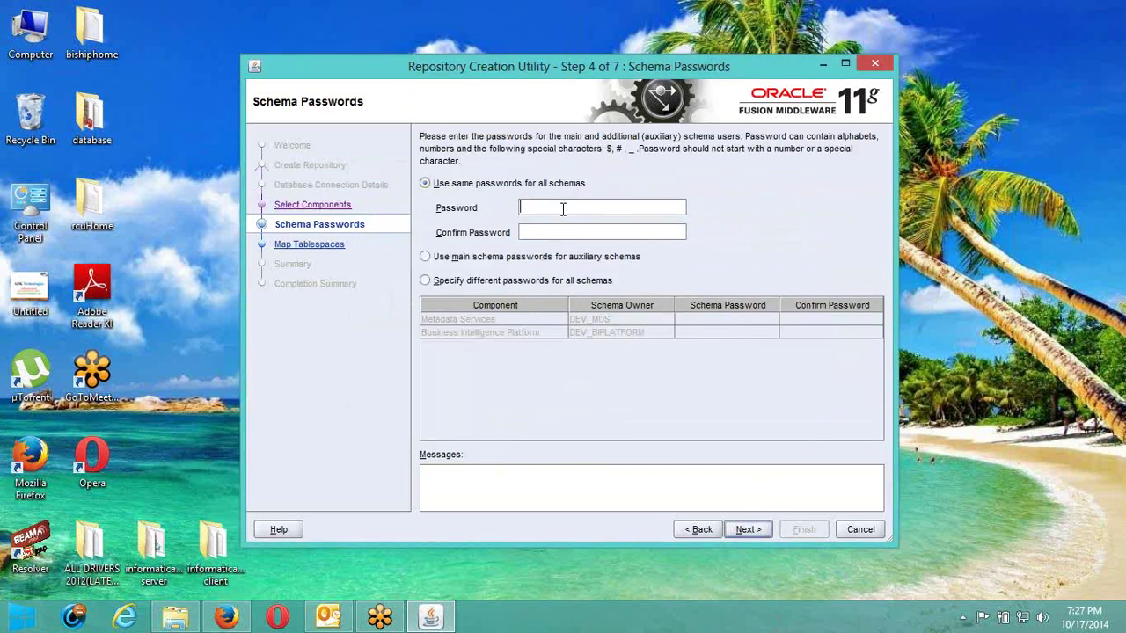
Enter and confirm the password for the DEV schemas.
{"action": "key", "text": "Tab"}
{"action": "left_click", "coordinate": [747, 530]}
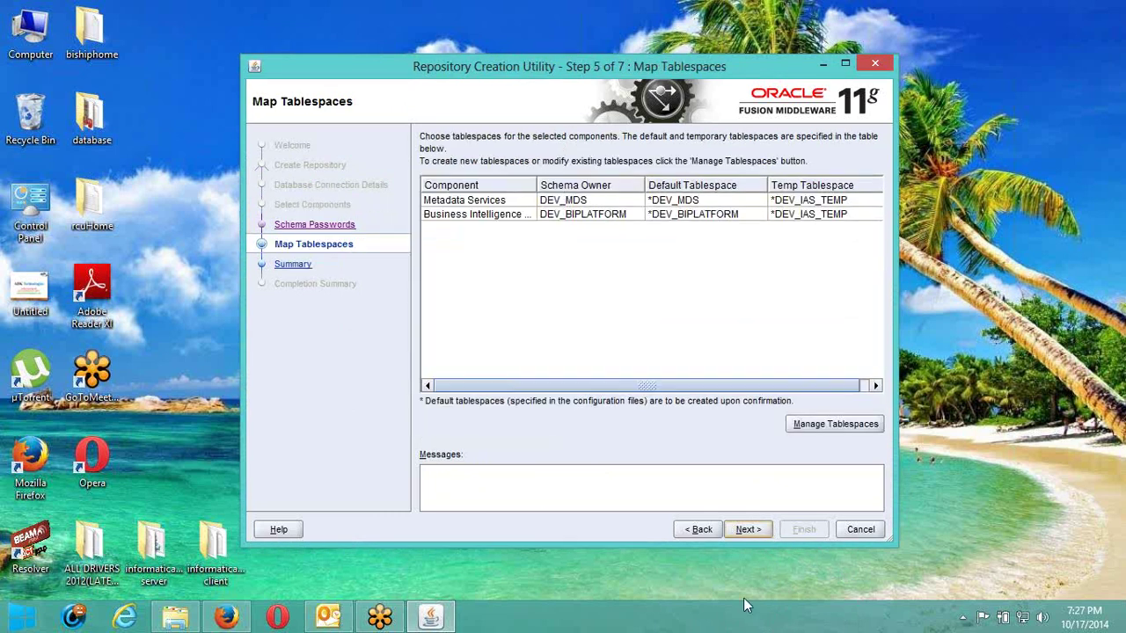
Create the missing DEV_MDS, DEV_BIPLATFORM and DEV_IAS_TEMP tablespaces from the tablespace mapping.
{"action": "left_click", "coordinate": [757, 533]}
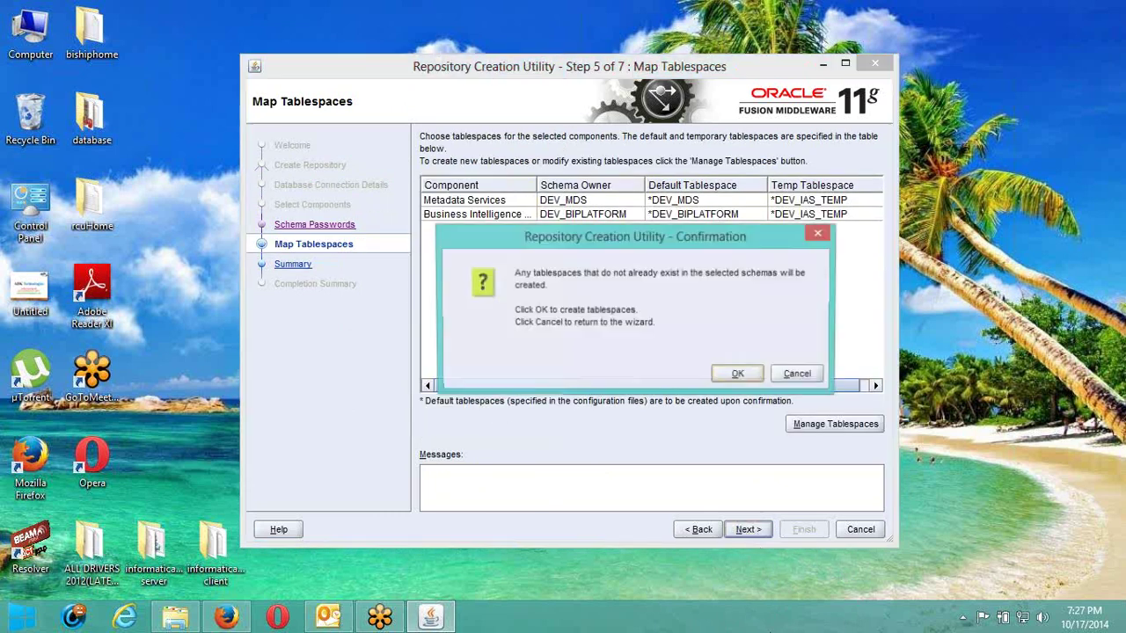
{"action": "left_click", "coordinate": [751, 376]}
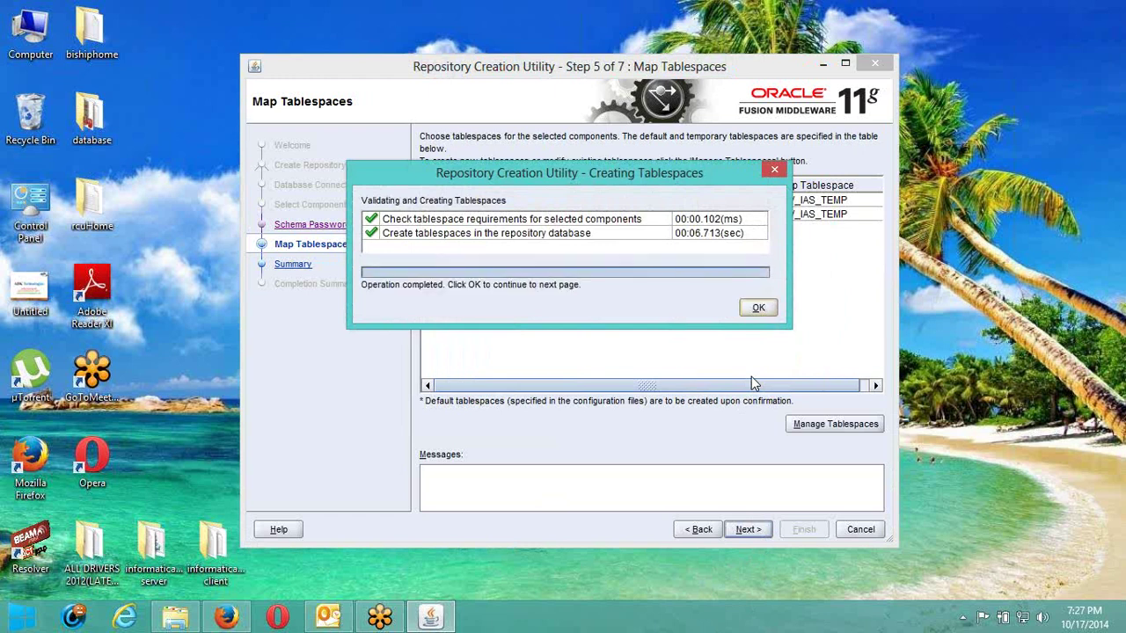
{"action": "left_click", "coordinate": [758, 308]}
From the Summary, create the Metadata Services and BI Platform schemas and wait for completion.
{"action": "left_click", "coordinate": [749, 530]}
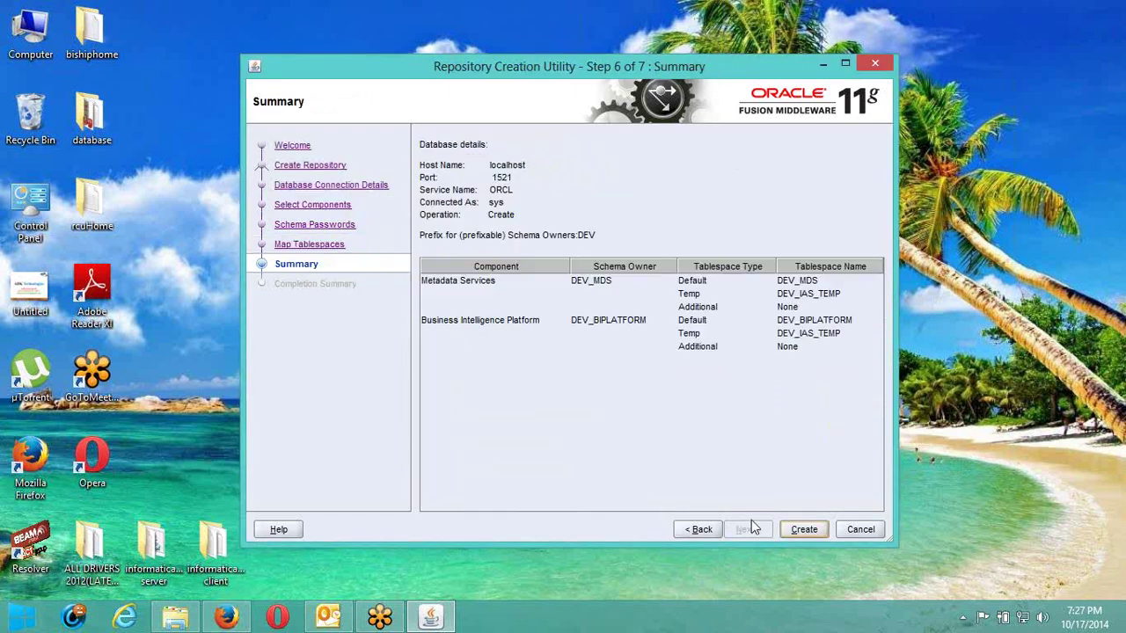
{"action": "left_click", "coordinate": [817, 531]}
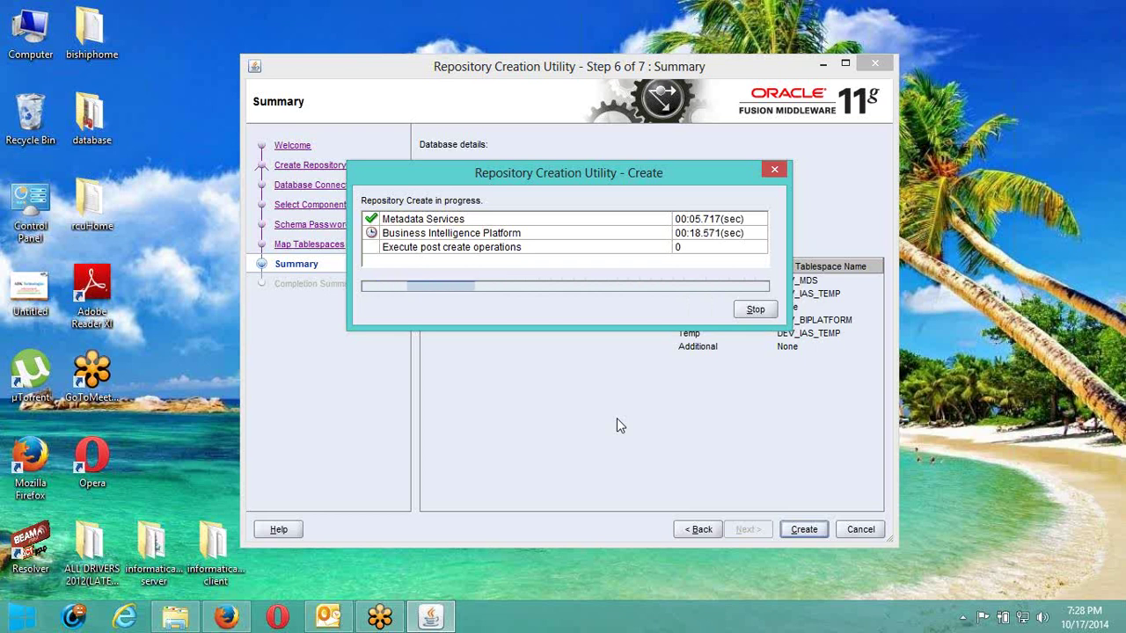
{"action": "mouse_move", "coordinate": [1115, 42]}
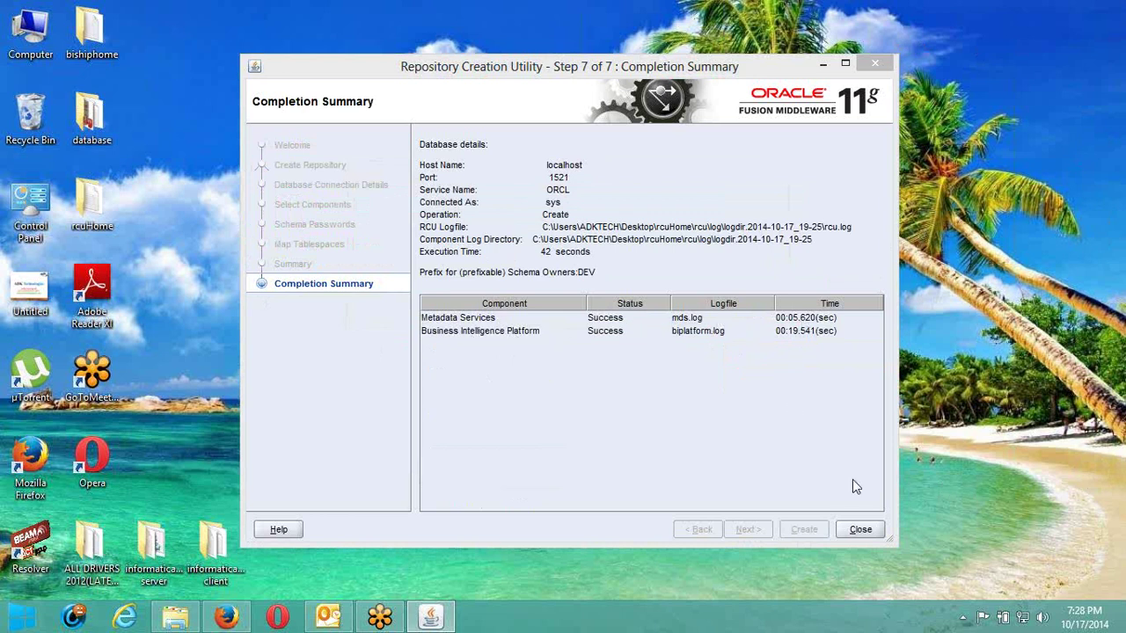
Close RCU, run setup from the bishiphome Disk1 folder as administrator, and minimize Explorer.
{"action": "left_click", "coordinate": [860, 529]}
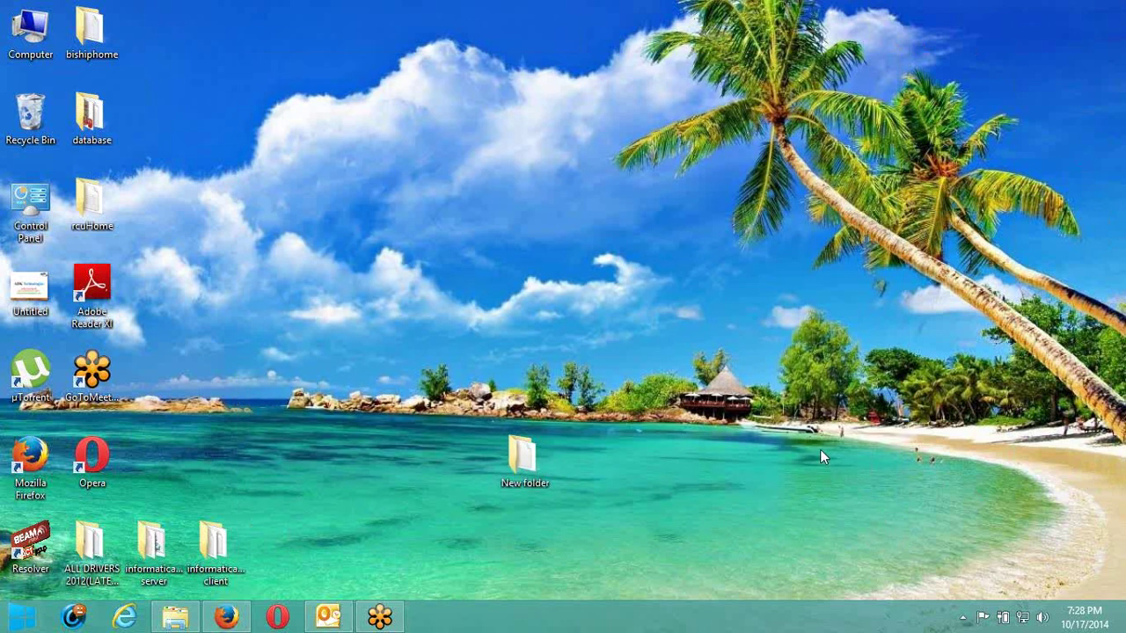
{"action": "left_click", "coordinate": [176, 618]}
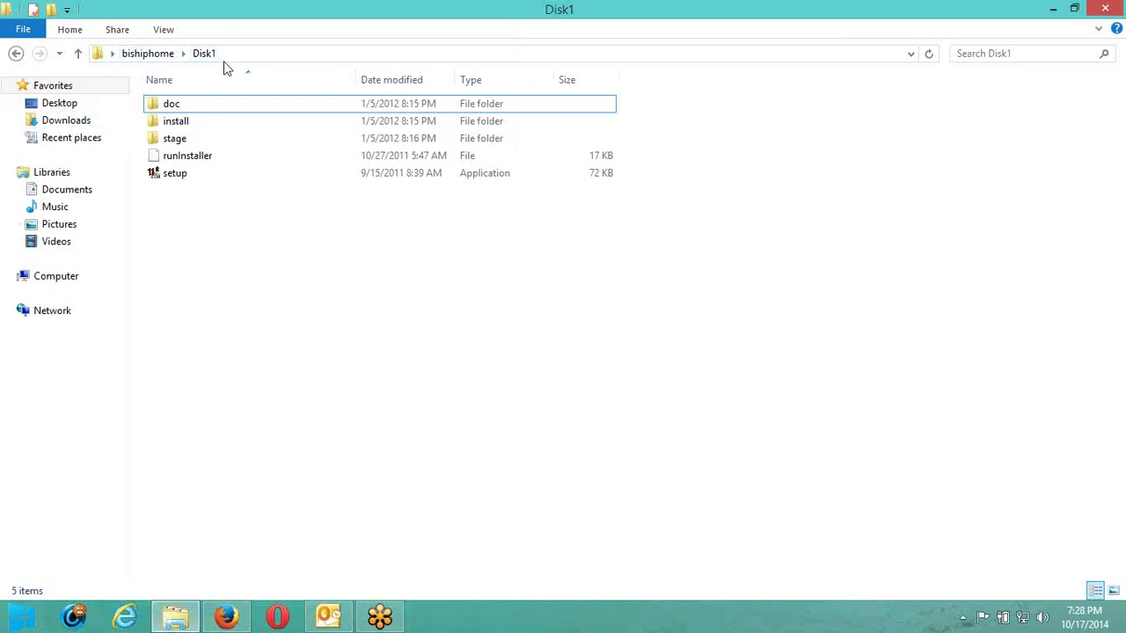
{"action": "left_click", "coordinate": [178, 175]}
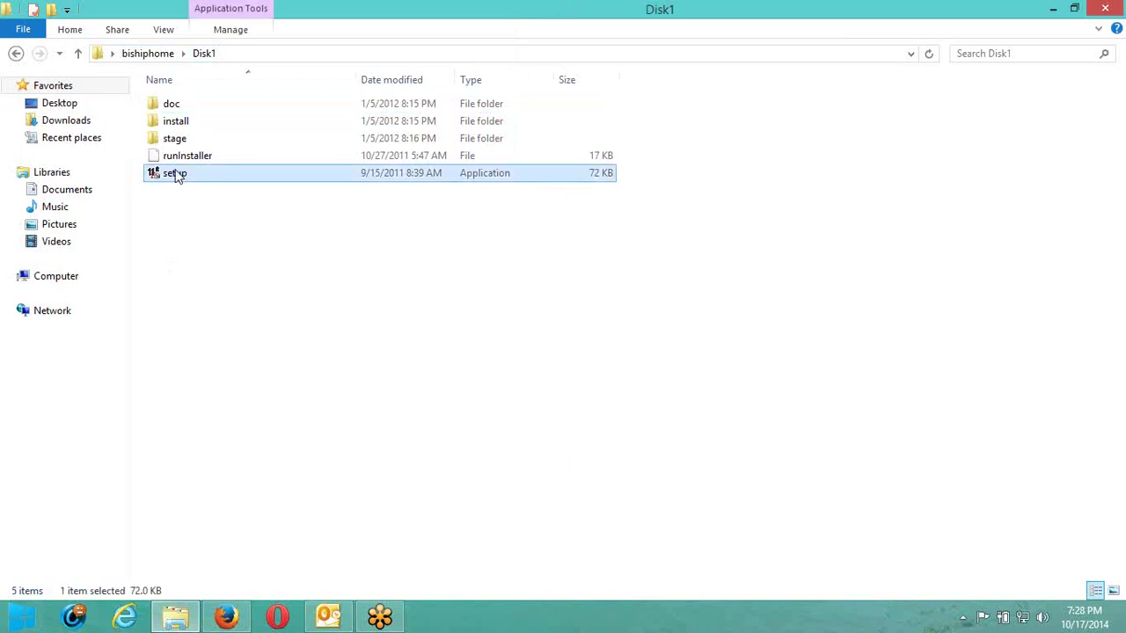
{"action": "right_click", "coordinate": [178, 175]}
{"action": "left_click", "coordinate": [222, 221]}
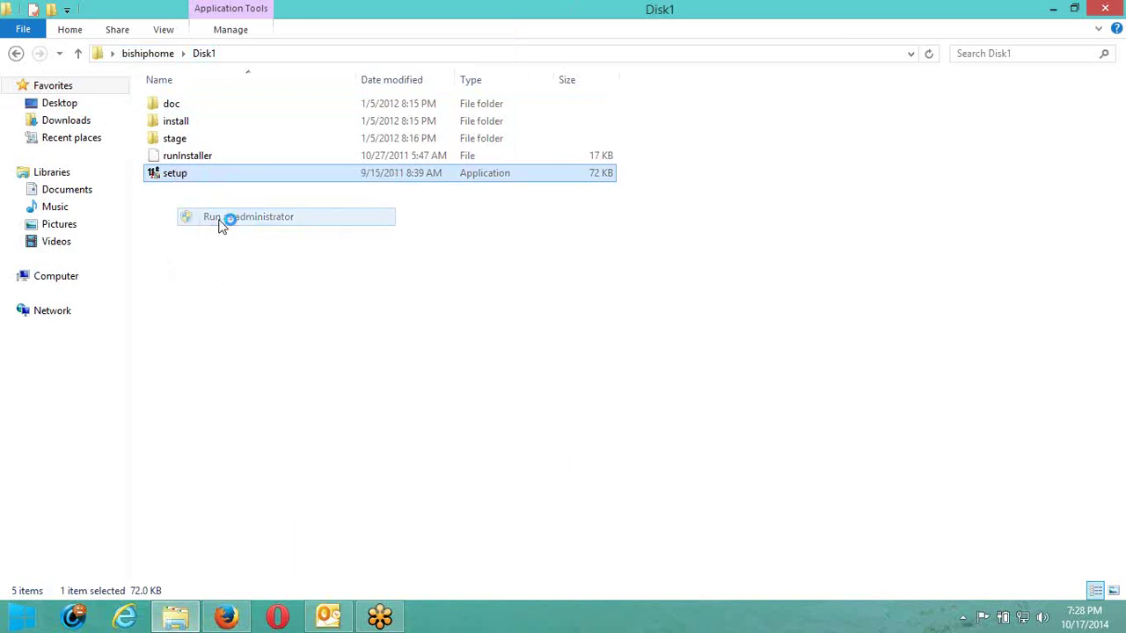
{"action": "left_click", "coordinate": [633, 340]}
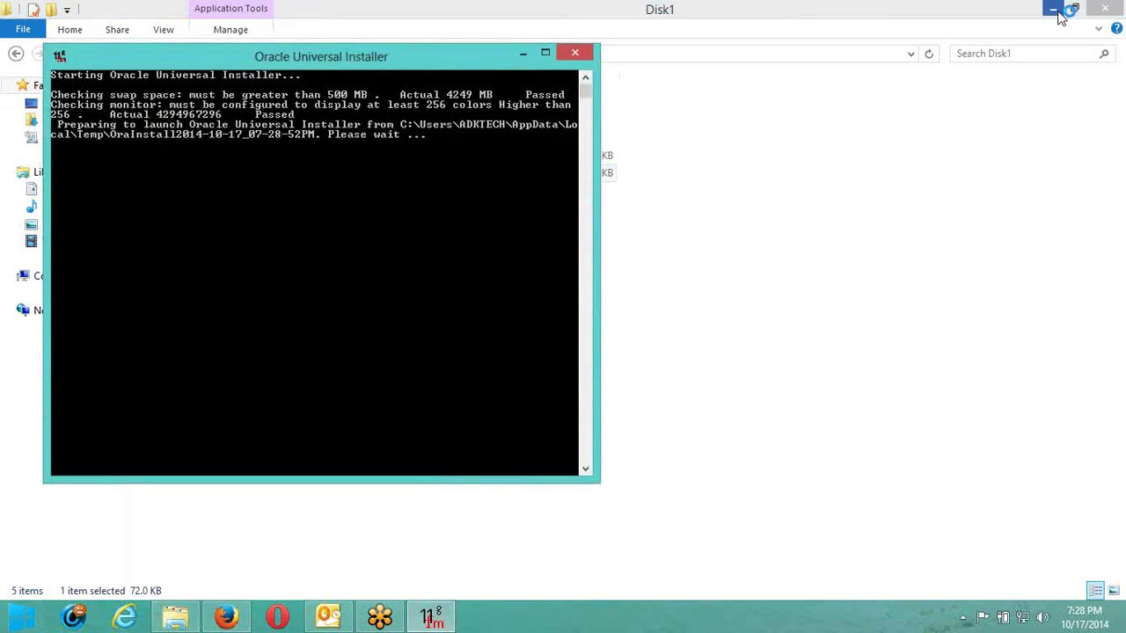
{"action": "left_click", "coordinate": [1056, 11]}
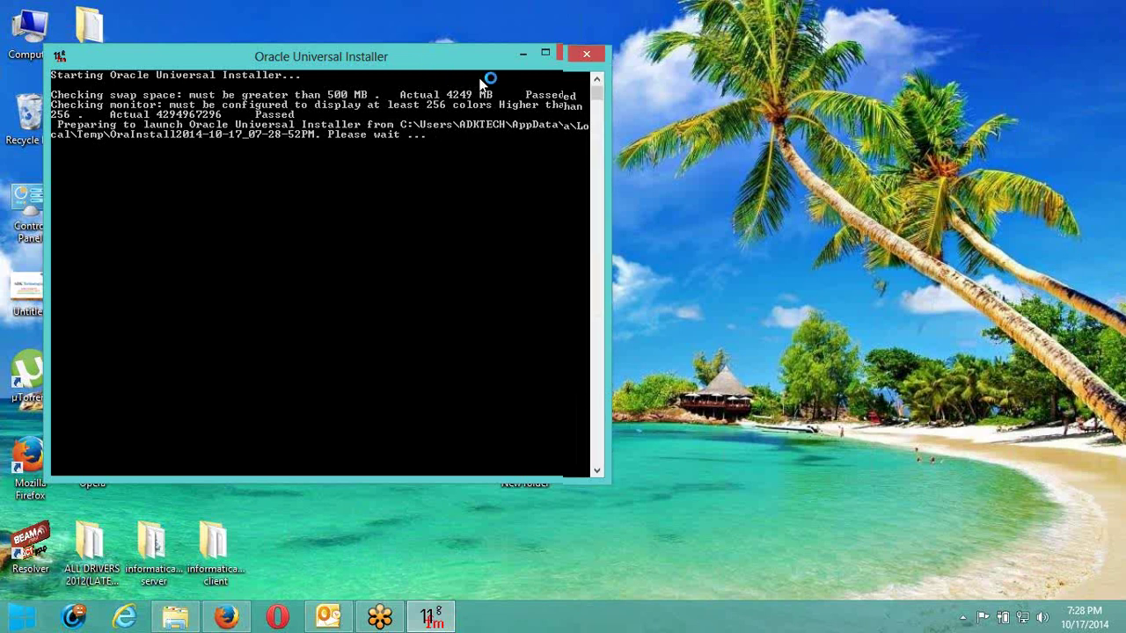
Move the installer console aside and briefly toggle Outlook while the BI 11g Installer loads.
{"action": "left_click_drag", "start_coordinate": [421, 66], "coordinate": [585, 85]}
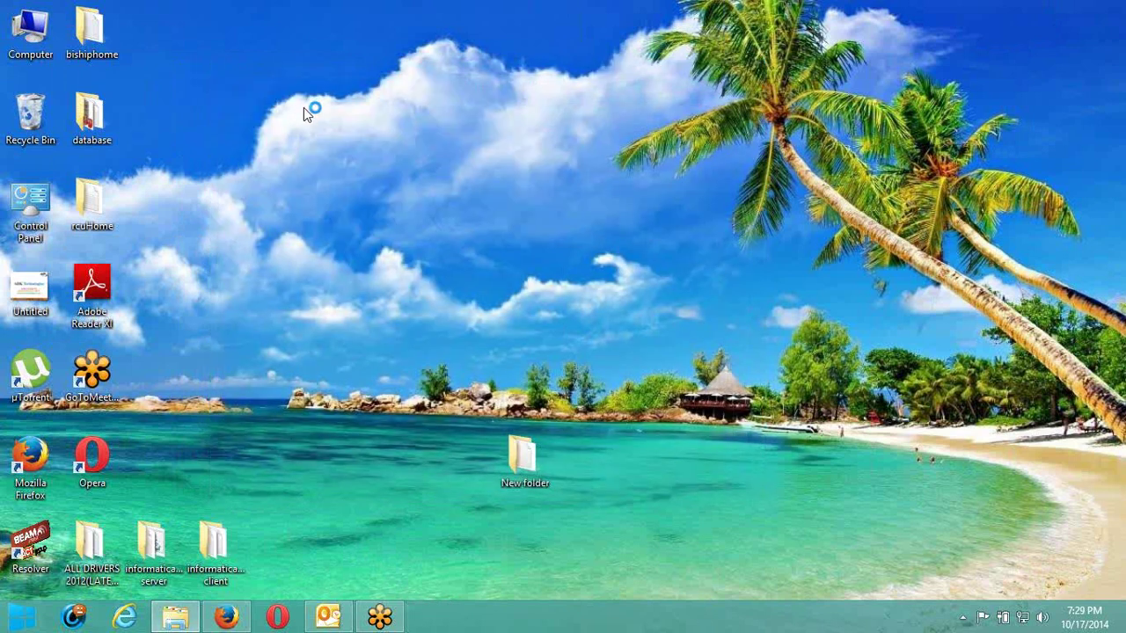
{"action": "left_click", "coordinate": [328, 617]}
{"action": "left_click", "coordinate": [328, 617]}
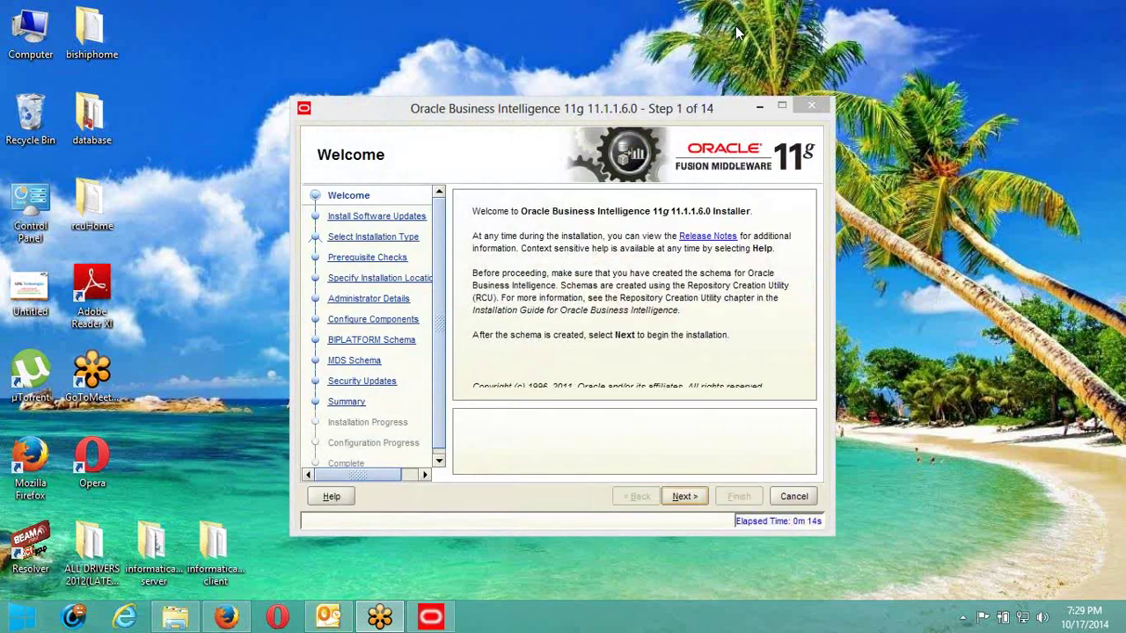
Pass the Welcome page, select Skip Software Updates, and continue to the installation type.
{"action": "left_click_drag", "start_coordinate": [472, 107], "coordinate": [481, 74]}
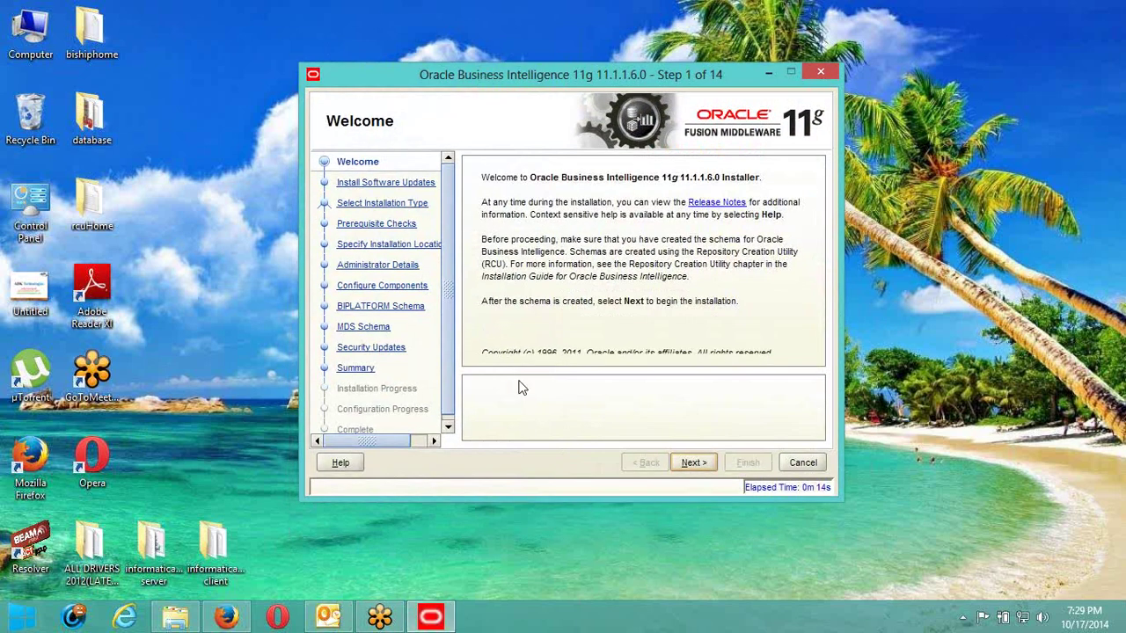
{"action": "left_click", "coordinate": [691, 463]}
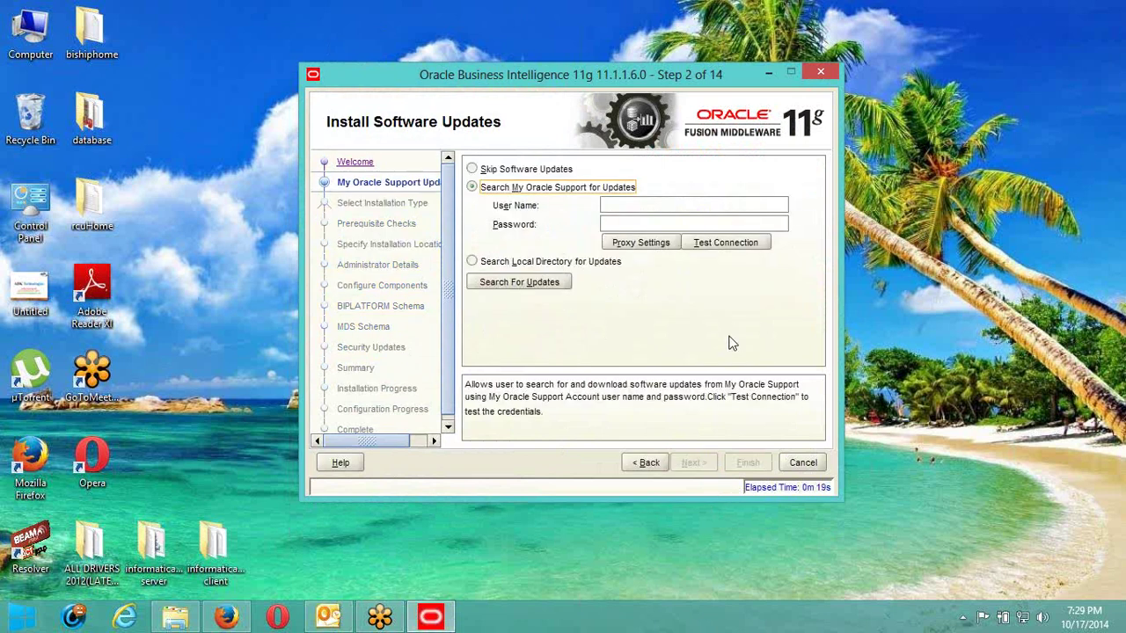
{"action": "left_click", "coordinate": [503, 172]}
{"action": "left_click", "coordinate": [503, 173]}
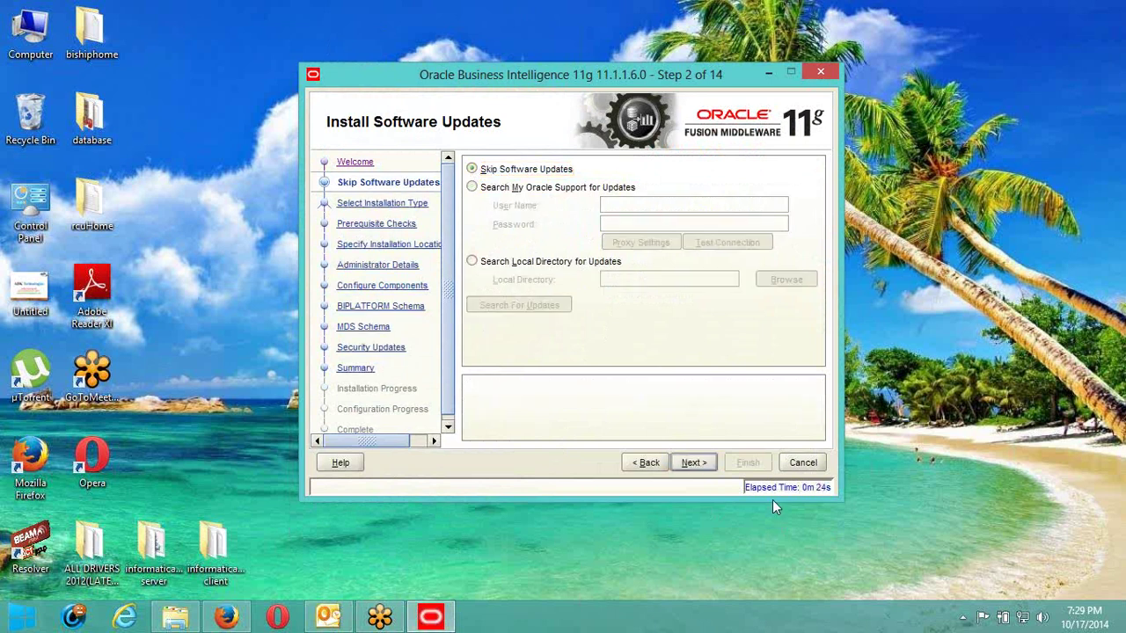
{"action": "left_click", "coordinate": [703, 466]}
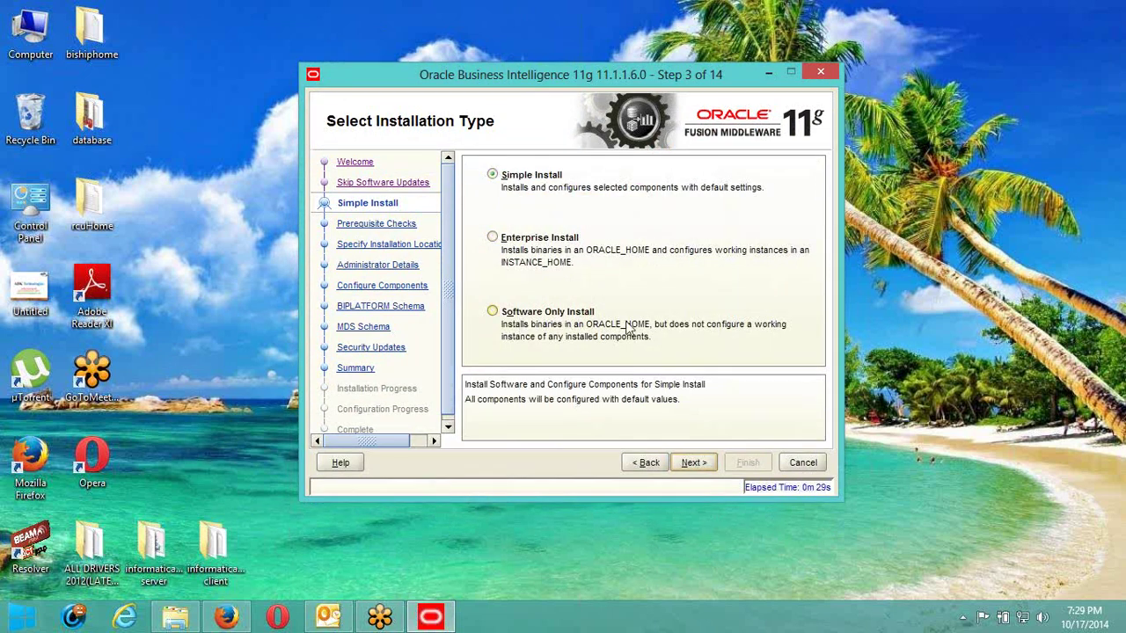
Set the installation type to Enterprise Install and run the prerequisite checks.
{"action": "left_click", "coordinate": [493, 239]}
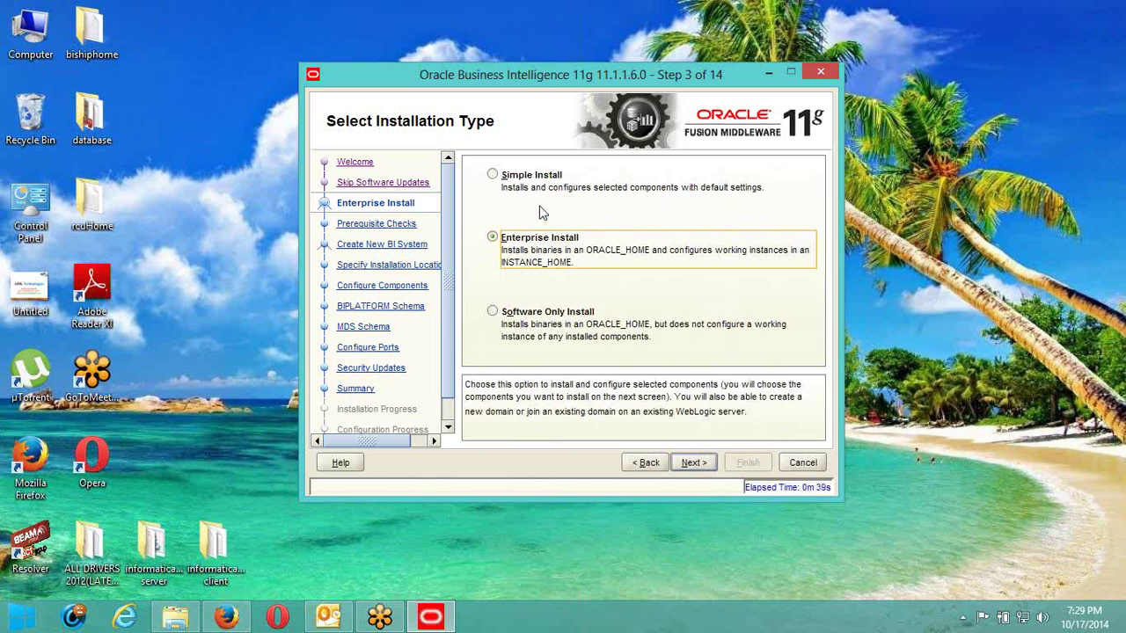
{"action": "left_click", "coordinate": [493, 175]}
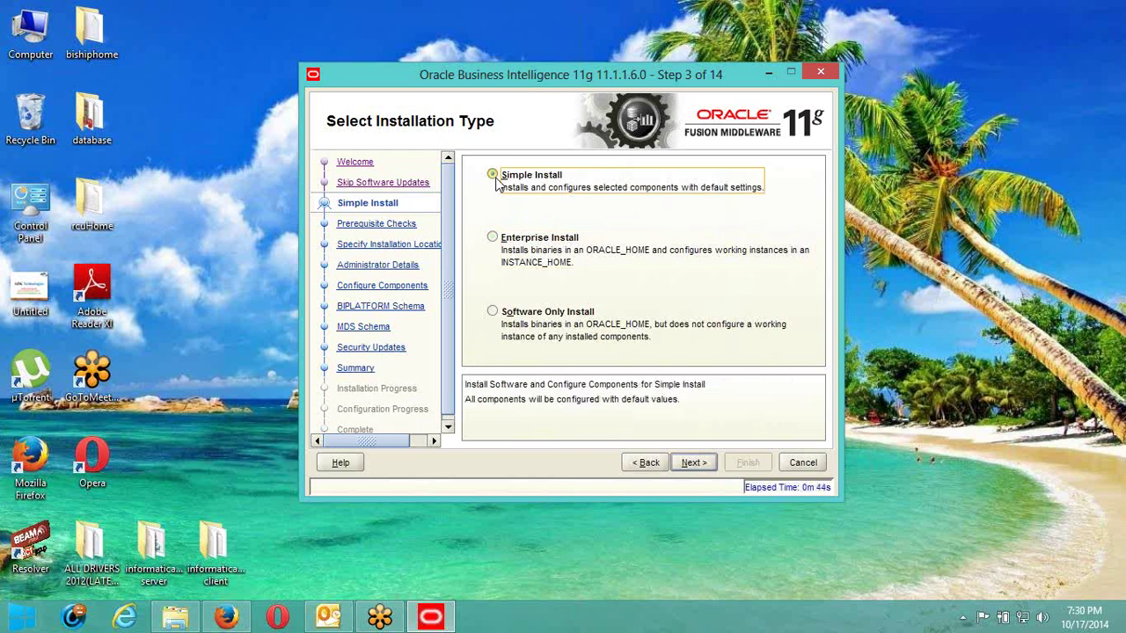
{"action": "left_click", "coordinate": [494, 239]}
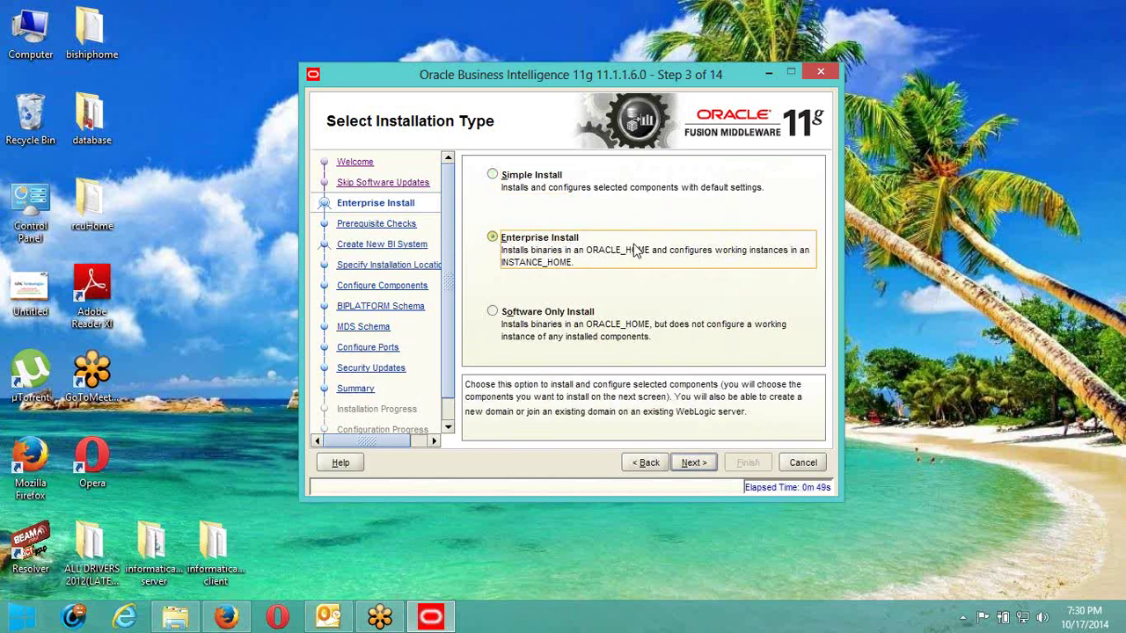
{"action": "left_click", "coordinate": [695, 463]}
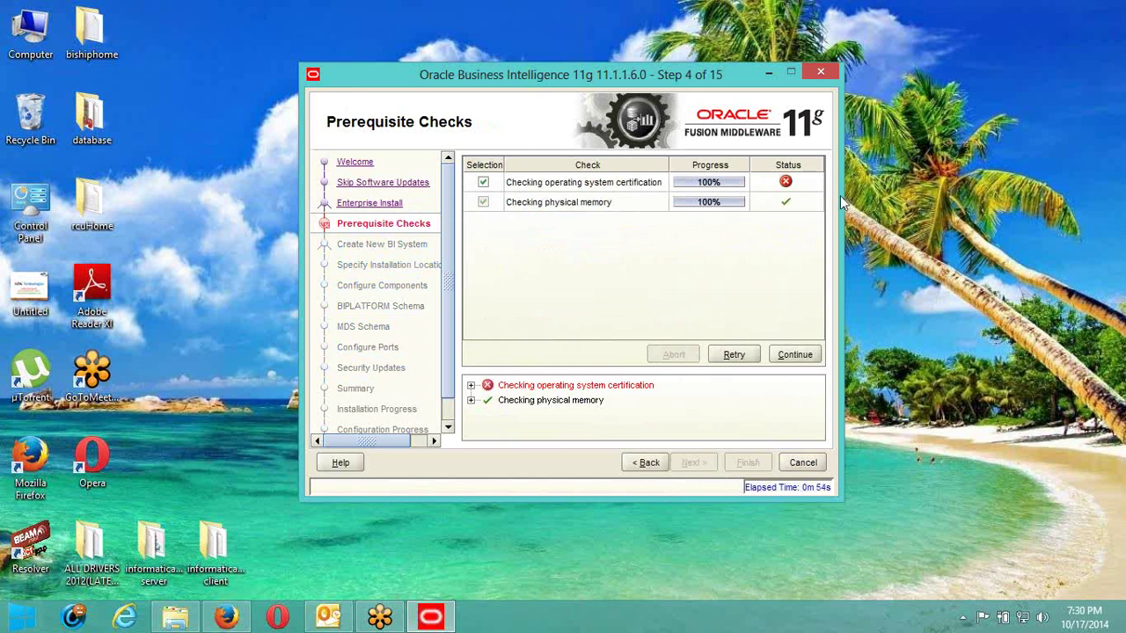
Continue past the failed certification check, then enter and confirm the weblogic administrator password.
{"action": "left_click", "coordinate": [800, 356]}
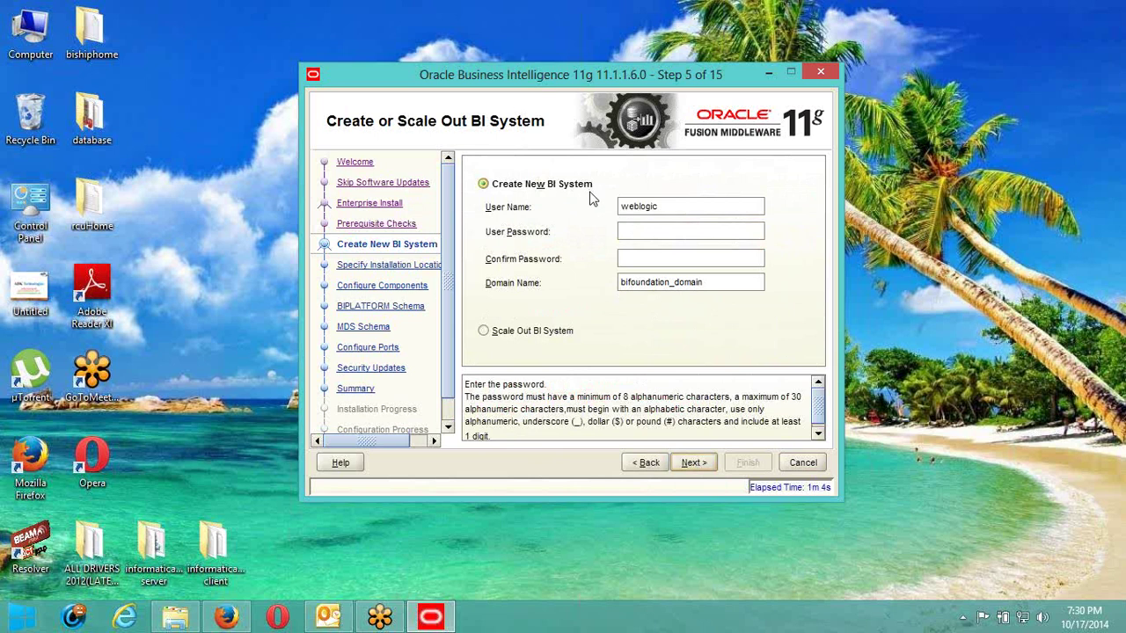
{"action": "left_click", "coordinate": [677, 230]}
{"action": "type", "text": "••••••••"}
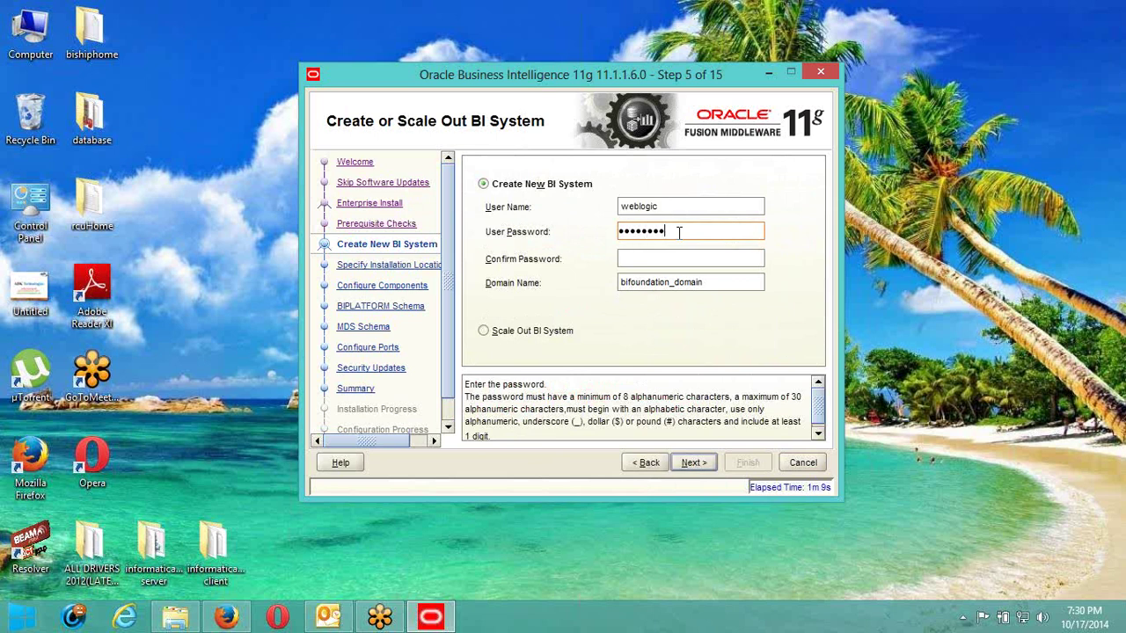
{"action": "key", "text": "Tab"}
{"action": "type", "text": "••••••••"}
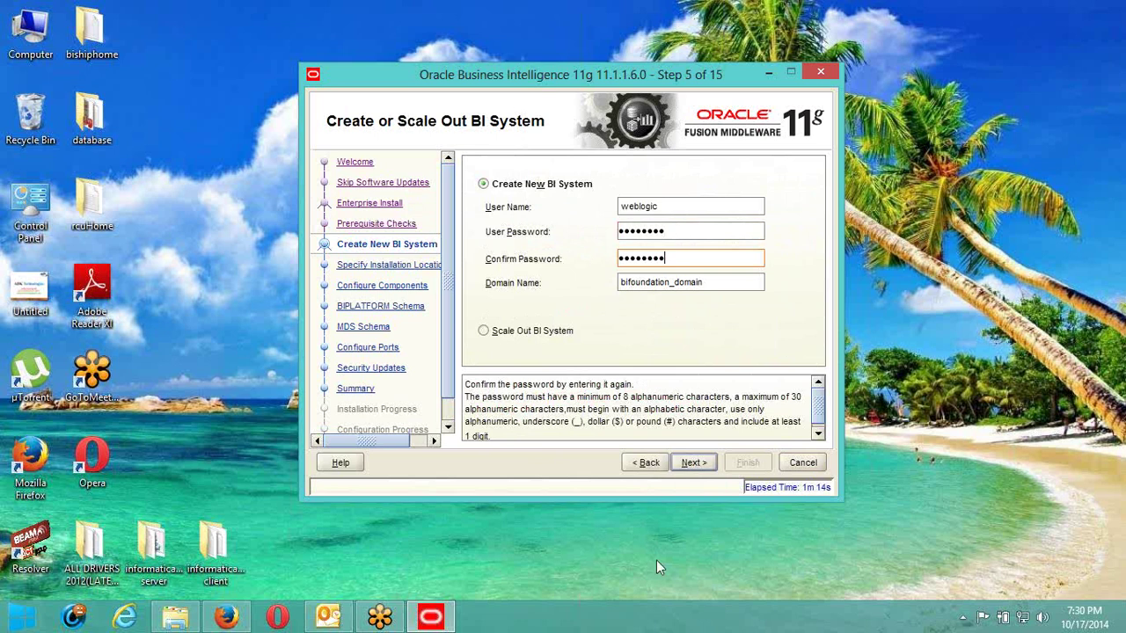
{"action": "left_click", "coordinate": [692, 462]}
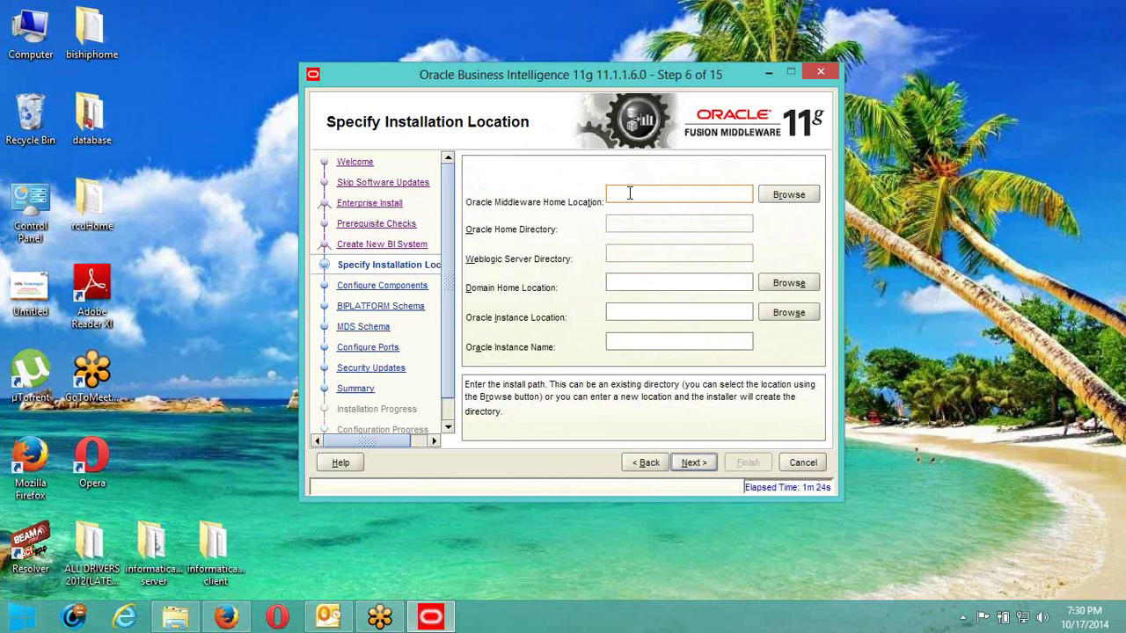
Browse to C:\ as the Oracle Middleware Home location.
{"action": "left_click", "coordinate": [788, 198]}
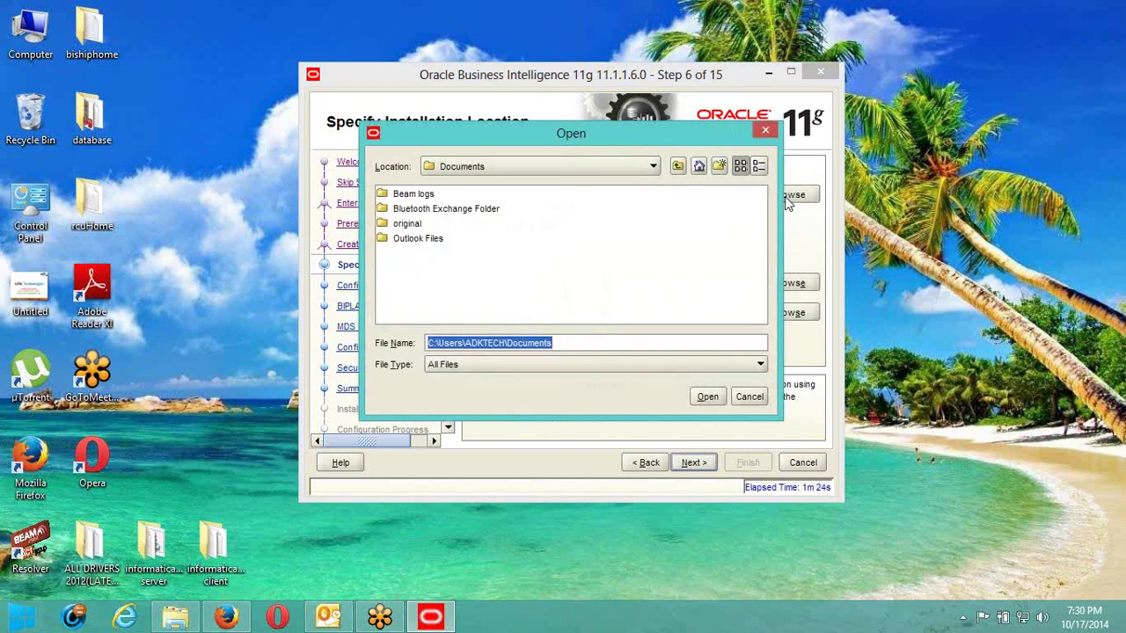
{"action": "left_click", "coordinate": [678, 167]}
{"action": "left_click", "coordinate": [678, 167]}
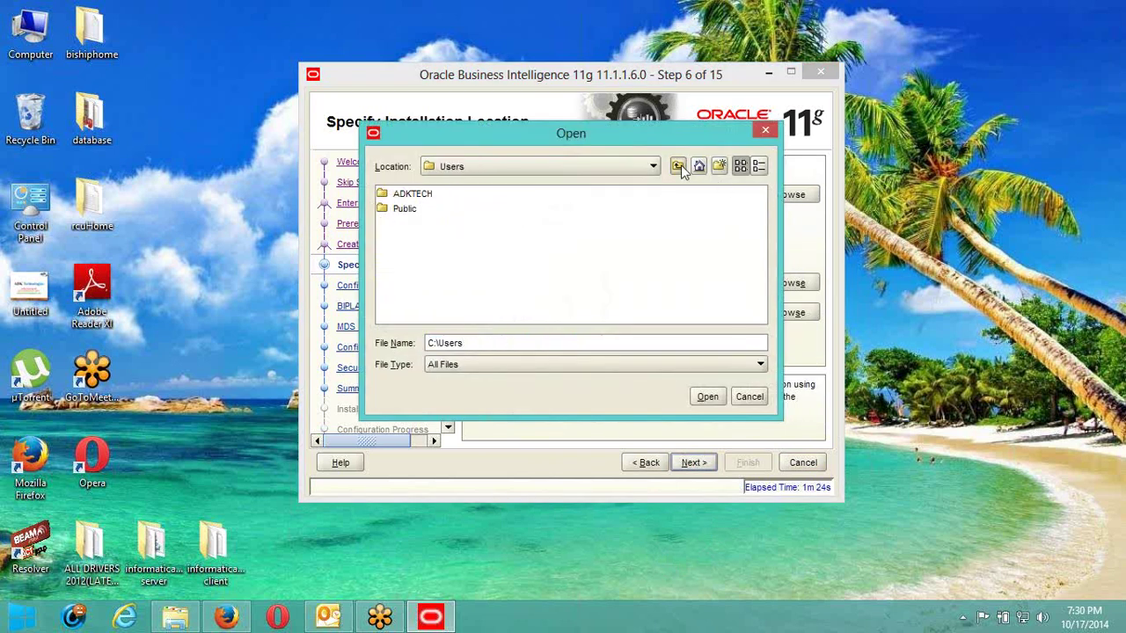
{"action": "left_click", "coordinate": [678, 167]}
{"action": "left_click", "coordinate": [679, 167]}
{"action": "double_click", "coordinate": [418, 200]}
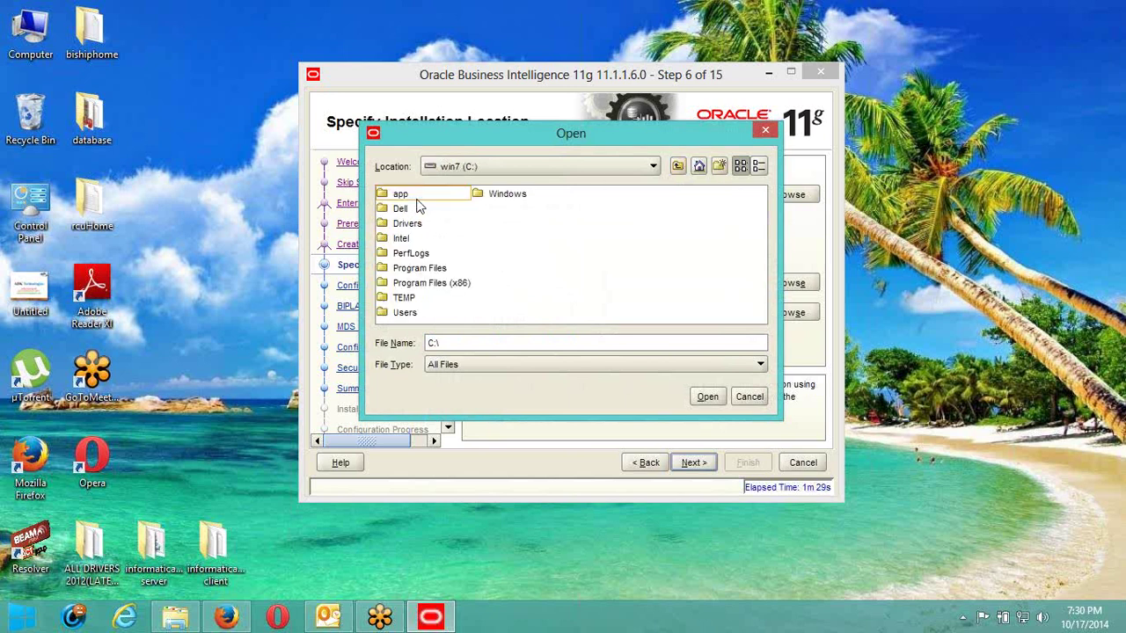
{"action": "left_click", "coordinate": [709, 398]}
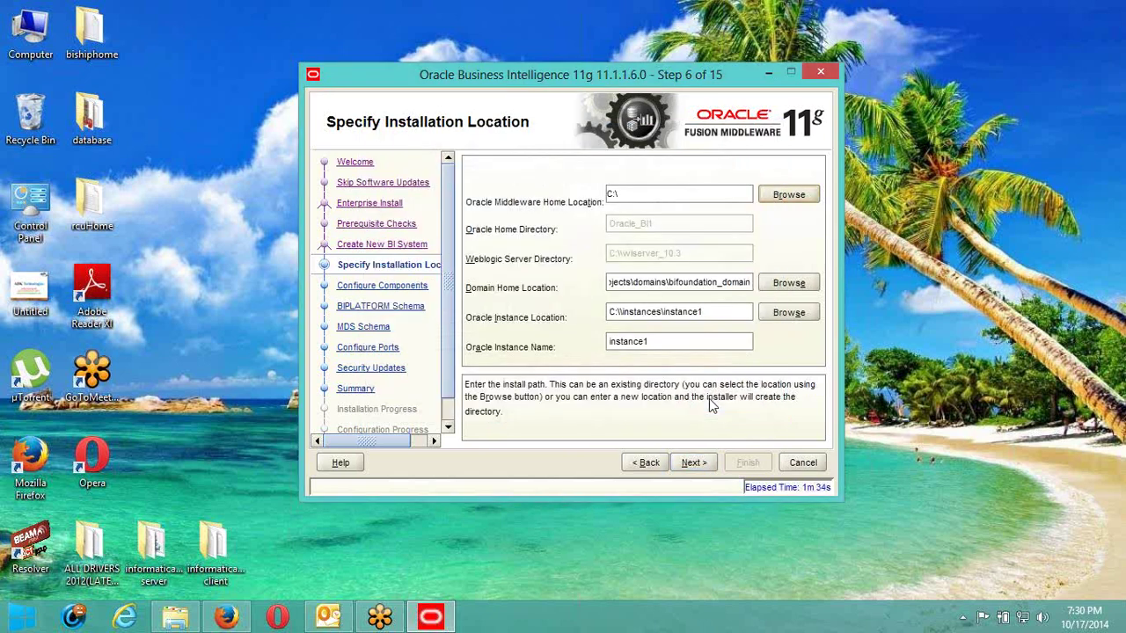
Extend the Middleware Home path to C:\OBIEE_HOME.
{"action": "double_click", "coordinate": [646, 194]}
{"action": "left_click", "coordinate": [645, 194]}
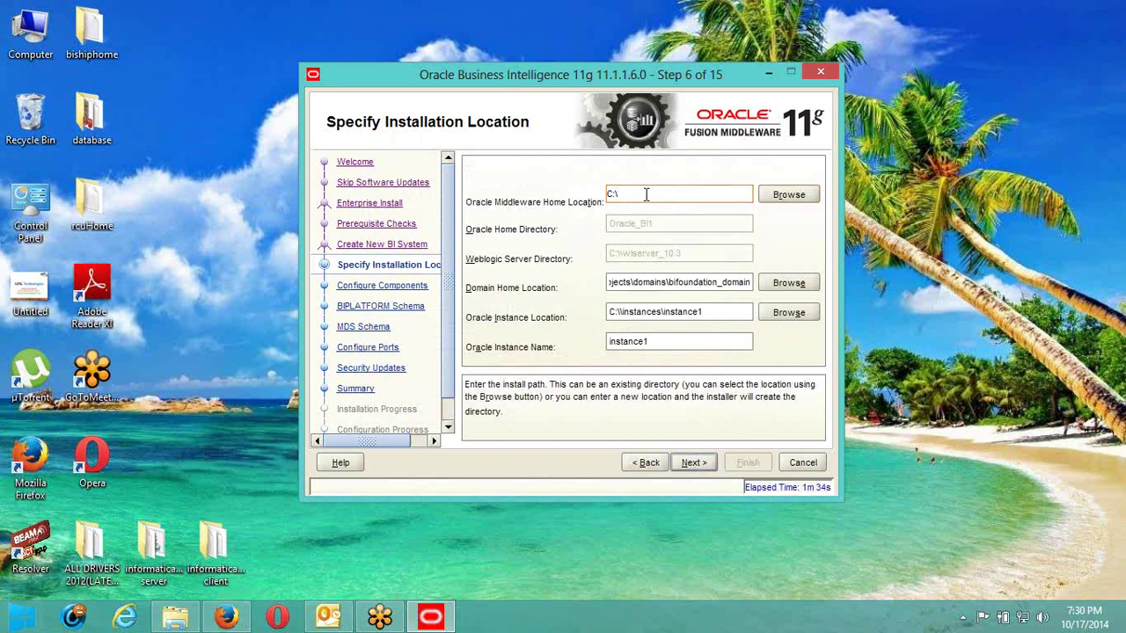
{"action": "type", "text": "ORACLE"}
{"action": "key", "text": "BackSpace"}
{"action": "key", "text": "BackSpace"}
{"action": "key", "text": "BackSpace"}
{"action": "key", "text": "BackSpace"}
{"action": "key", "text": "BackSpace"}
{"action": "type", "text": "OBIEE_HOME"}
Check the instance1 instance name and the Domain Home path, then continue.
{"action": "double_click", "coordinate": [678, 341]}
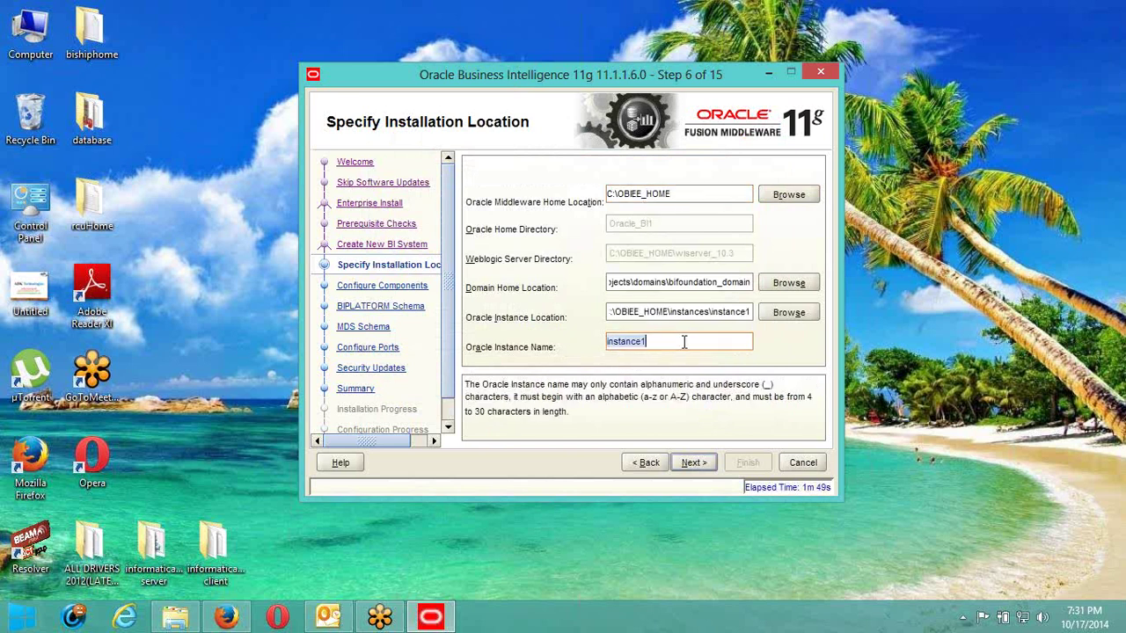
{"action": "left_click", "coordinate": [688, 343]}
{"action": "left_click", "coordinate": [636, 282]}
{"action": "key", "text": "Left"}
{"action": "key", "text": "Left"}
{"action": "key", "text": "Left"}
{"action": "key", "text": "Left"}
{"action": "key", "text": "Left"}
{"action": "key", "text": "Left"}
{"action": "key", "text": "Left"}
{"action": "key", "text": "Left"}
{"action": "key", "text": "Left"}
{"action": "key", "text": "Left"}
{"action": "key", "text": "Left"}
{"action": "key", "text": "Left"}
{"action": "key", "text": "Left"}
{"action": "key", "text": "Left"}
{"action": "key", "text": "Left"}
{"action": "key", "text": "Left"}
{"action": "key", "text": "Left"}
{"action": "key", "text": "Left"}
{"action": "key", "text": "Left"}
{"action": "key", "text": "Left"}
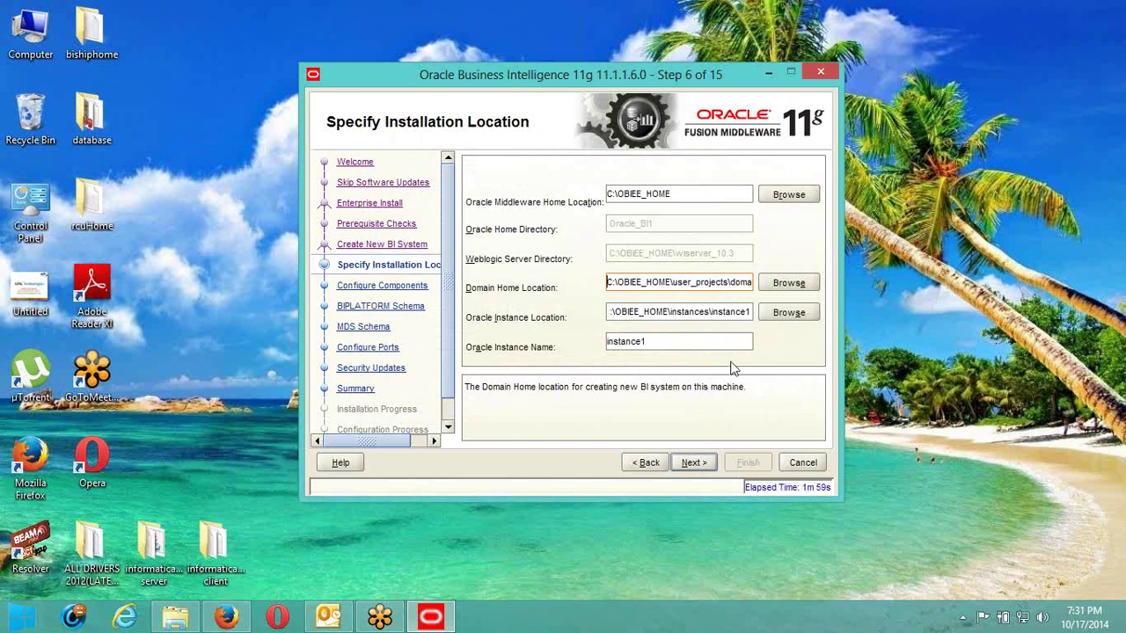
{"action": "left_click", "coordinate": [692, 463]}
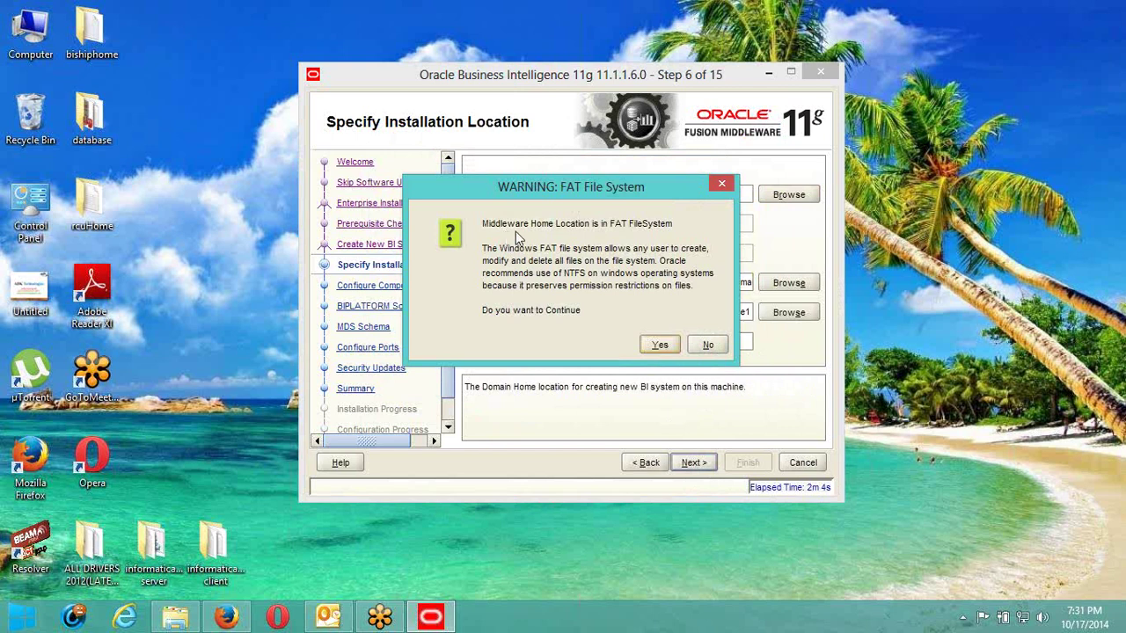
Accept the FAT file system warning, pass Configure Components, and check the C: drive in Computer.
{"action": "left_click", "coordinate": [661, 345]}
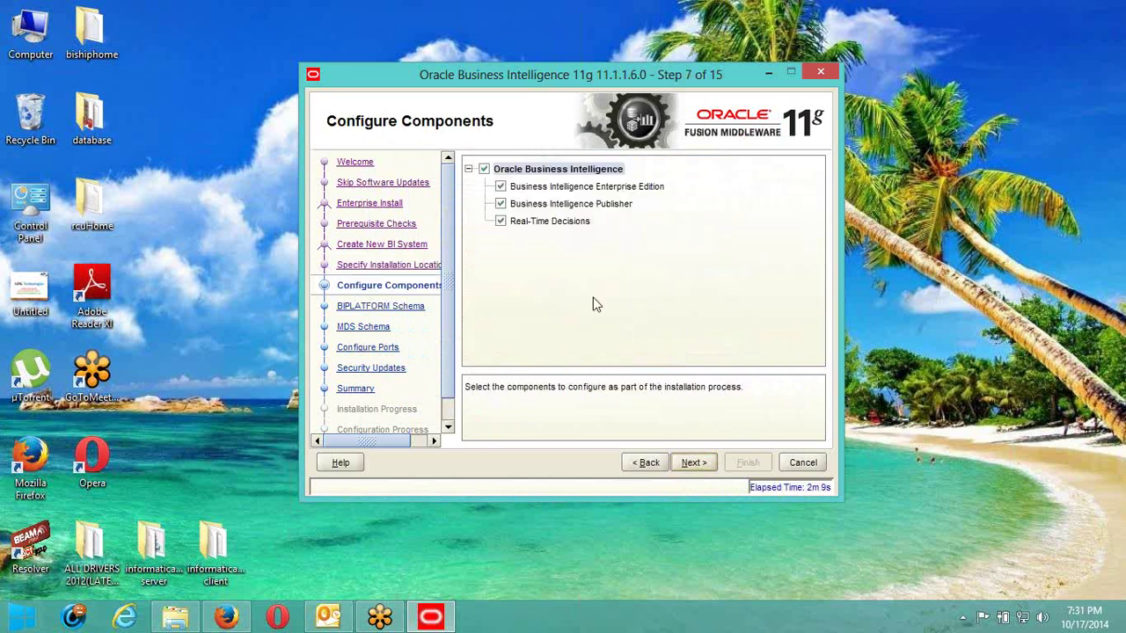
{"action": "left_click", "coordinate": [693, 462]}
{"action": "double_click", "coordinate": [30, 31]}
{"action": "left_click", "coordinate": [239, 108]}
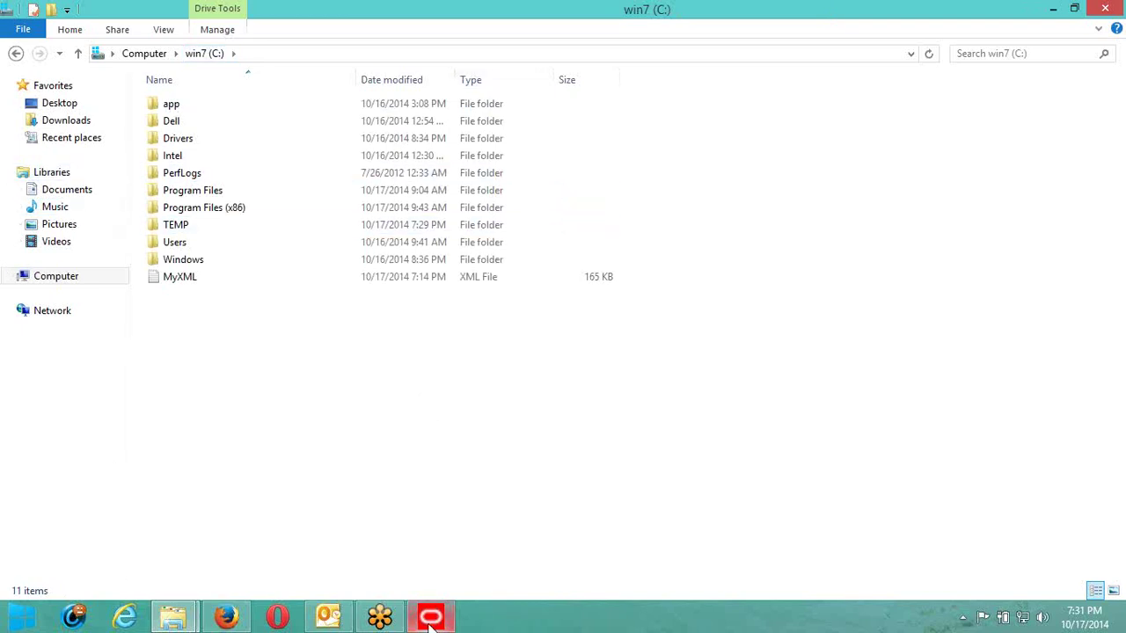
{"action": "left_click", "coordinate": [431, 617]}
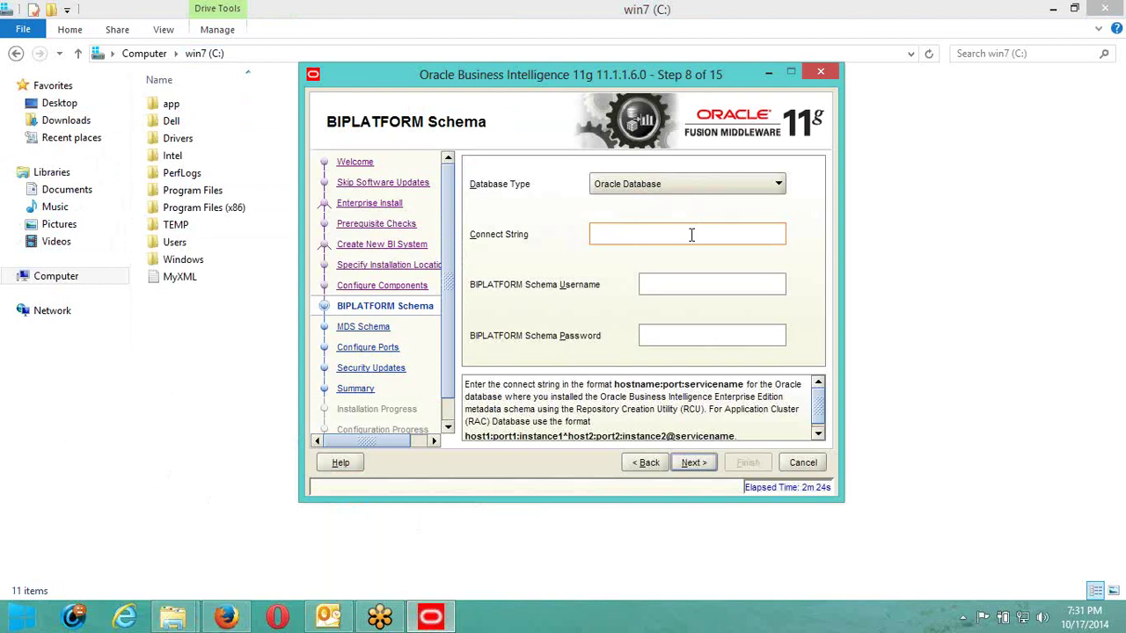
Enter connect string localhost:1521:orcl, username DEV_BIPLATFORM and the schema password.
{"action": "type", "text": "LOCALHOST"}
{"action": "key", "text": "BackSpace"}
{"action": "key", "text": "BackSpace"}
{"action": "key", "text": "BackSpace"}
{"action": "key", "text": "BackSpace"}
{"action": "key", "text": "BackSpace"}
{"action": "key", "text": "BackSpace"}
{"action": "key", "text": "BackSpace"}
{"action": "key", "text": "BackSpace"}
{"action": "type", "text": "localhos"}
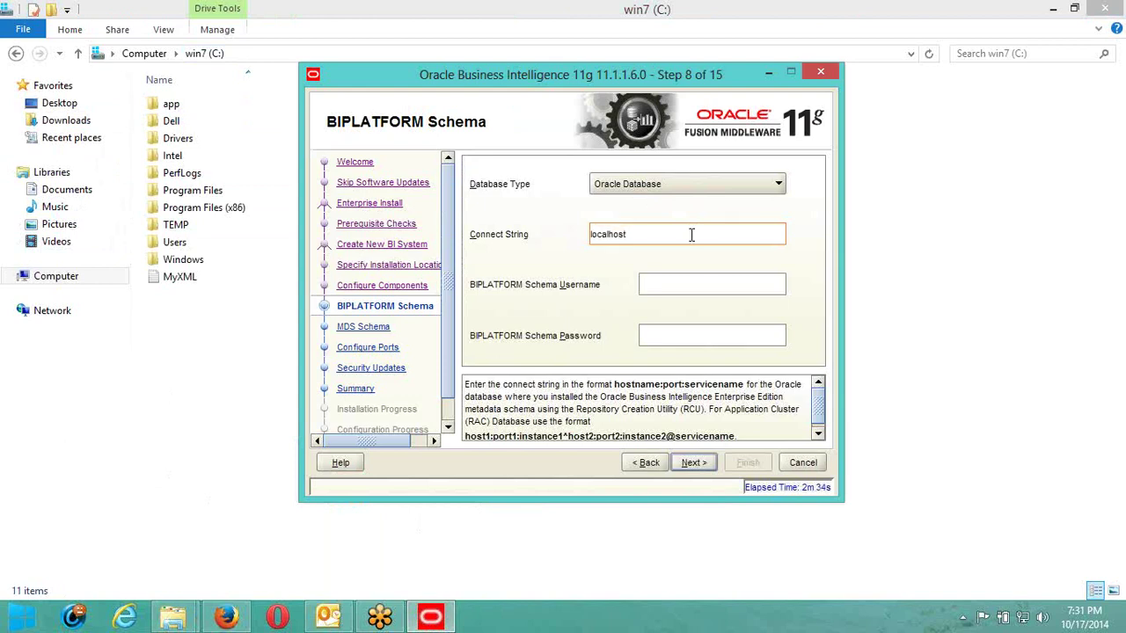
{"action": "type", "text": "t:1521:or"}
{"action": "key", "text": "Tab"}
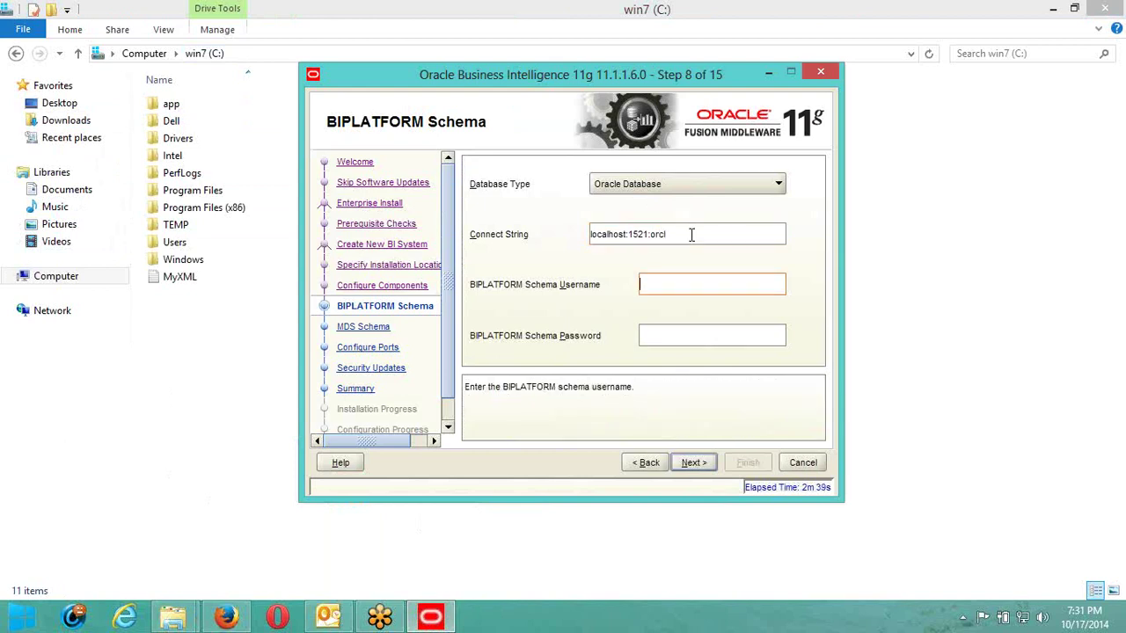
{"action": "type", "text": "DEV_BIPLATFORM"}
{"action": "key", "text": "Tab"}
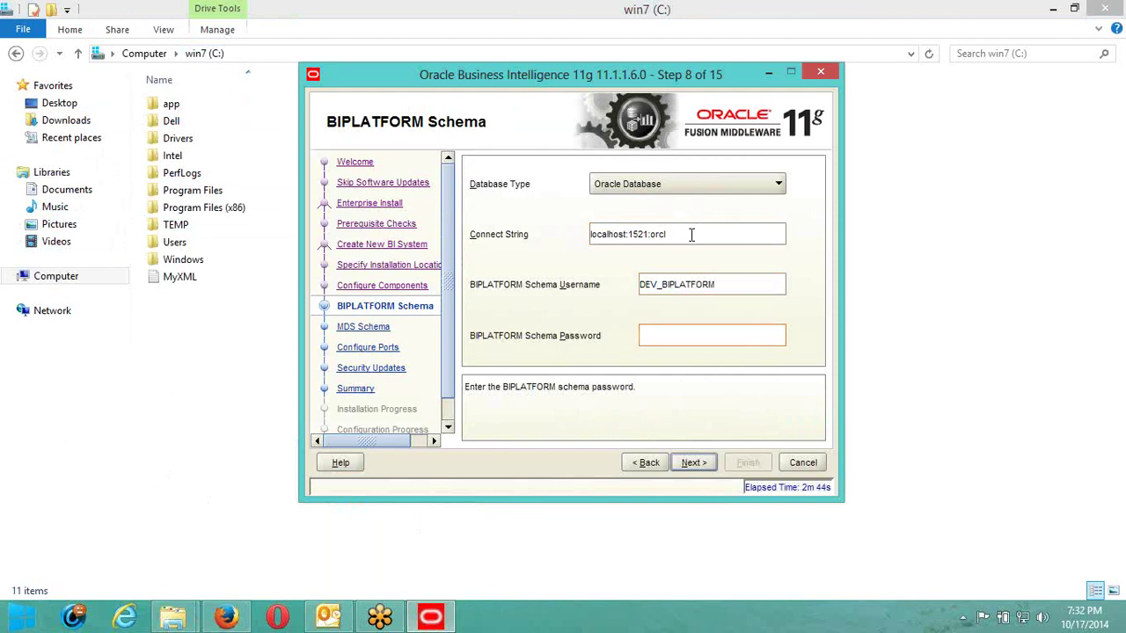
Move to the MDS Schema step, verify the prefilled DEV_MDS username, and continue.
{"action": "left_click", "coordinate": [704, 464]}
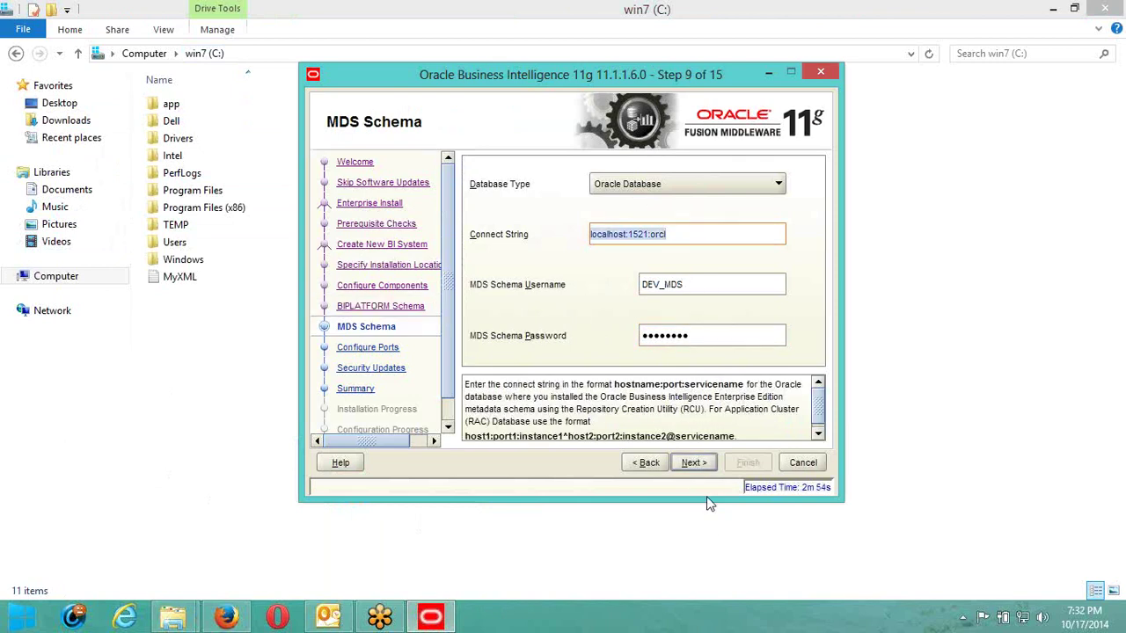
{"action": "key", "text": "Tab"}
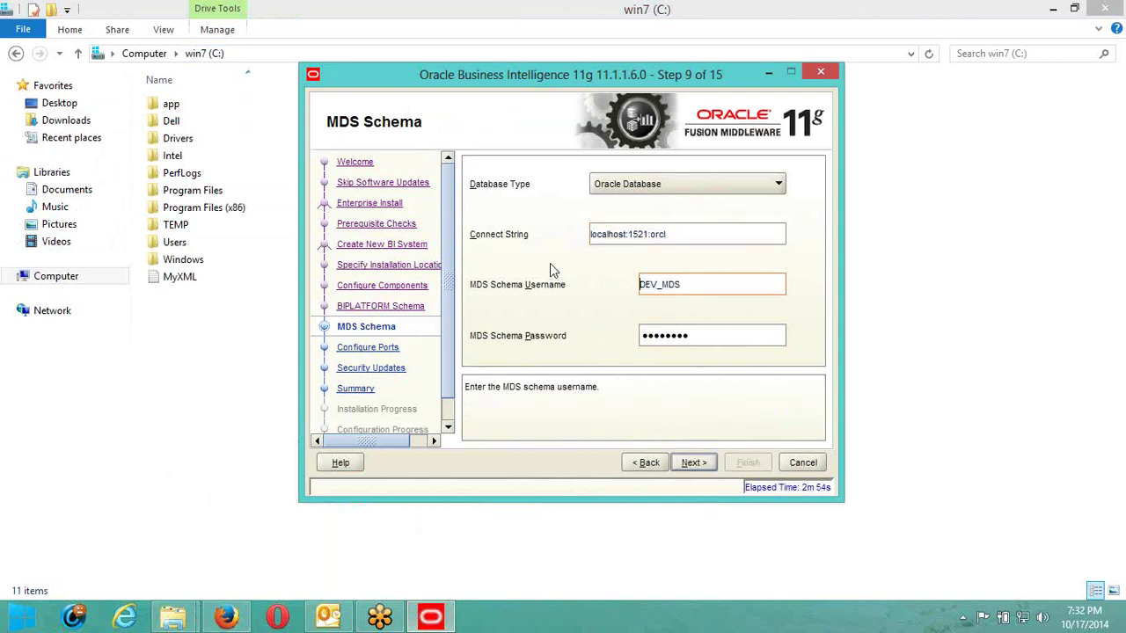
{"action": "left_click_drag", "start_coordinate": [753, 291], "coordinate": [586, 272]}
{"action": "left_click", "coordinate": [712, 464]}
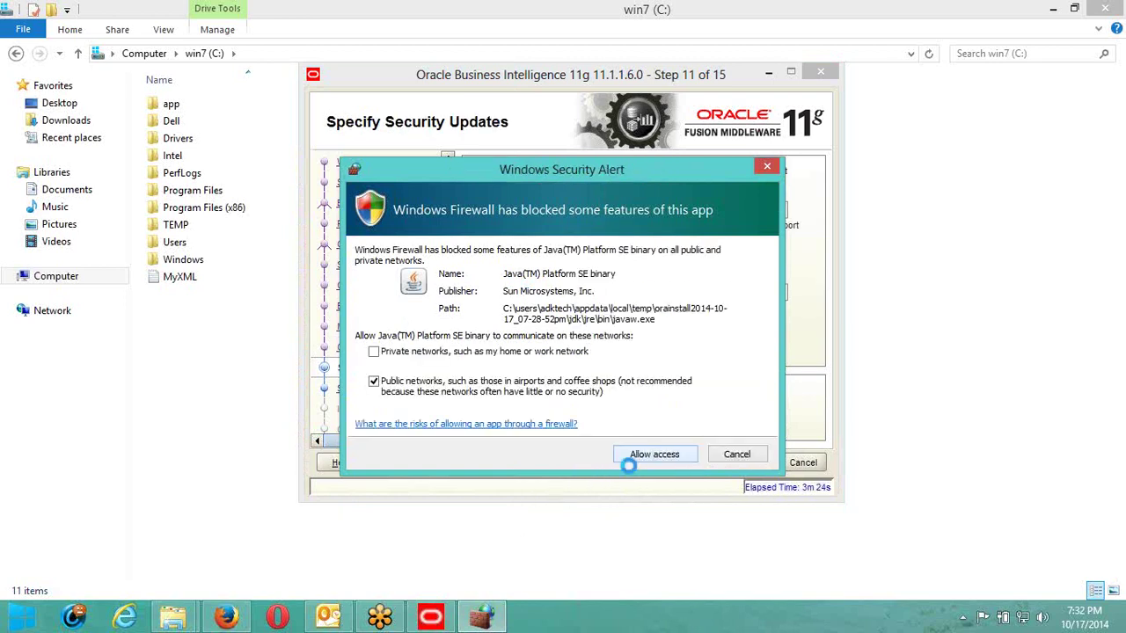
Allow Java through the Windows firewall and opt out of security updates.
{"action": "left_click", "coordinate": [634, 455]}
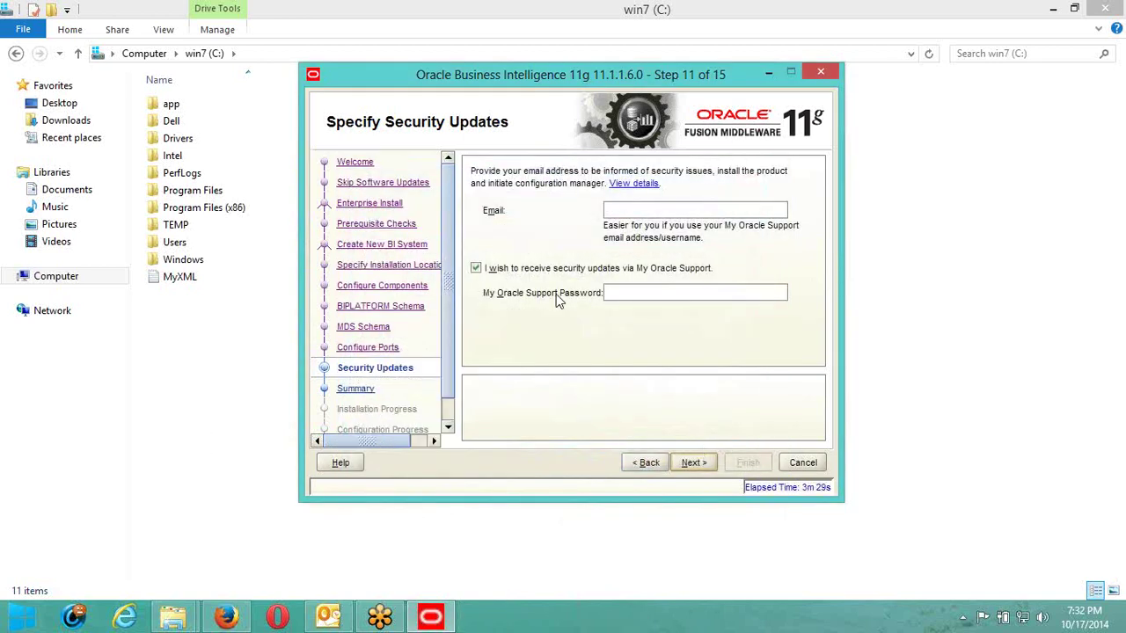
{"action": "left_click", "coordinate": [539, 272]}
{"action": "left_click", "coordinate": [711, 463]}
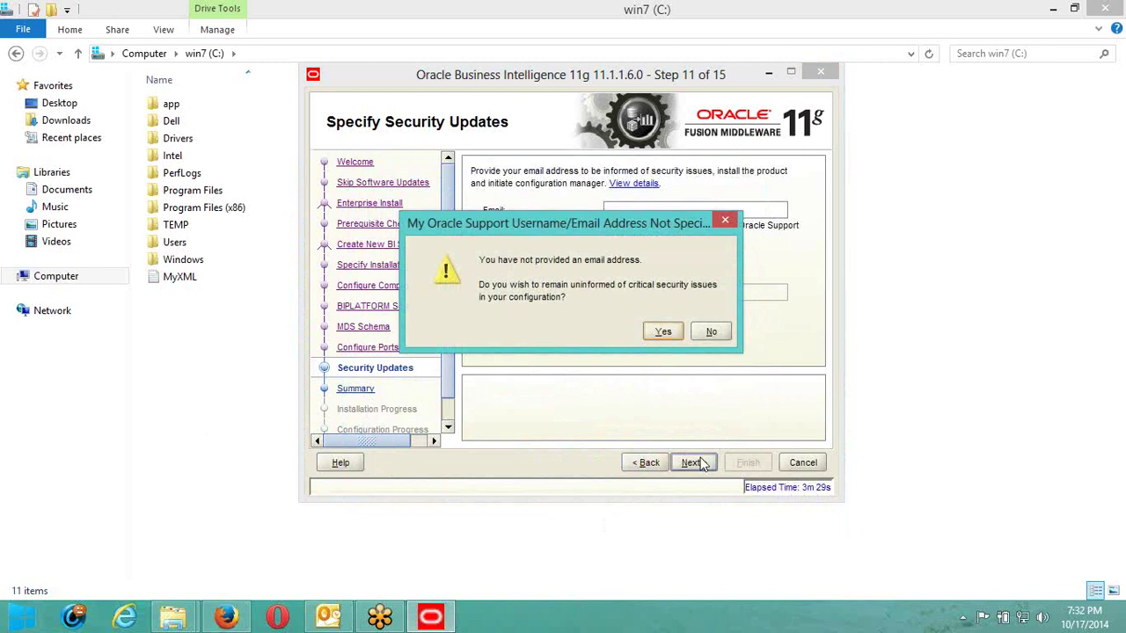
Confirm proceeding without security updates and start the installation from the Summary.
{"action": "left_click", "coordinate": [701, 334]}
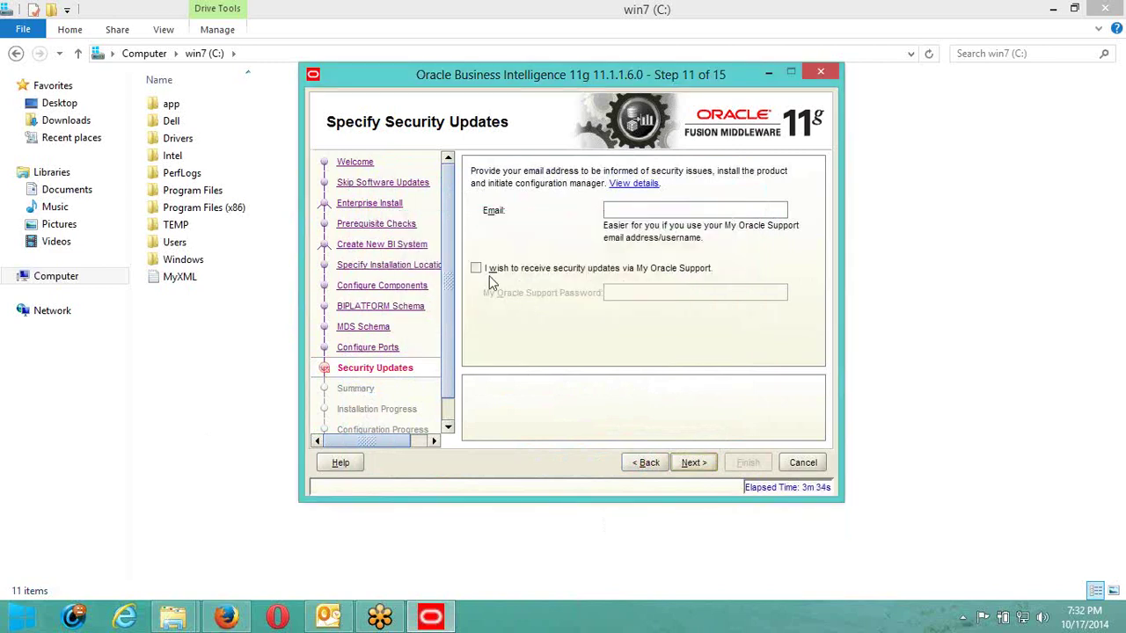
{"action": "left_click", "coordinate": [711, 463]}
{"action": "left_click", "coordinate": [661, 334]}
{"action": "left_click", "coordinate": [753, 464]}
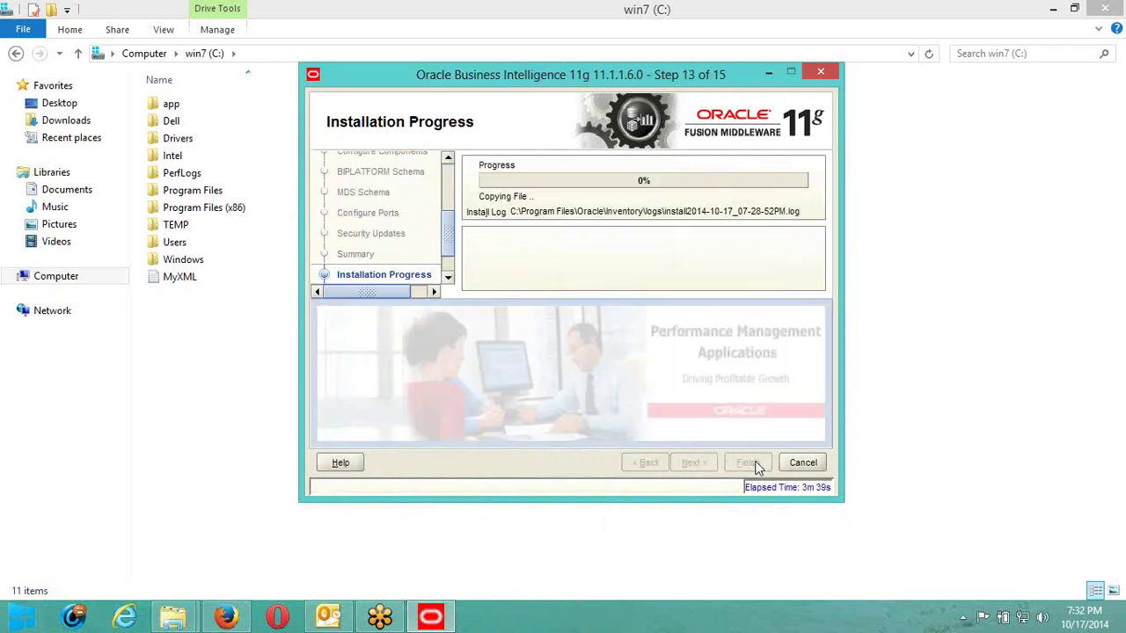
{"action": "mouse_move", "coordinate": [1119, 40]}
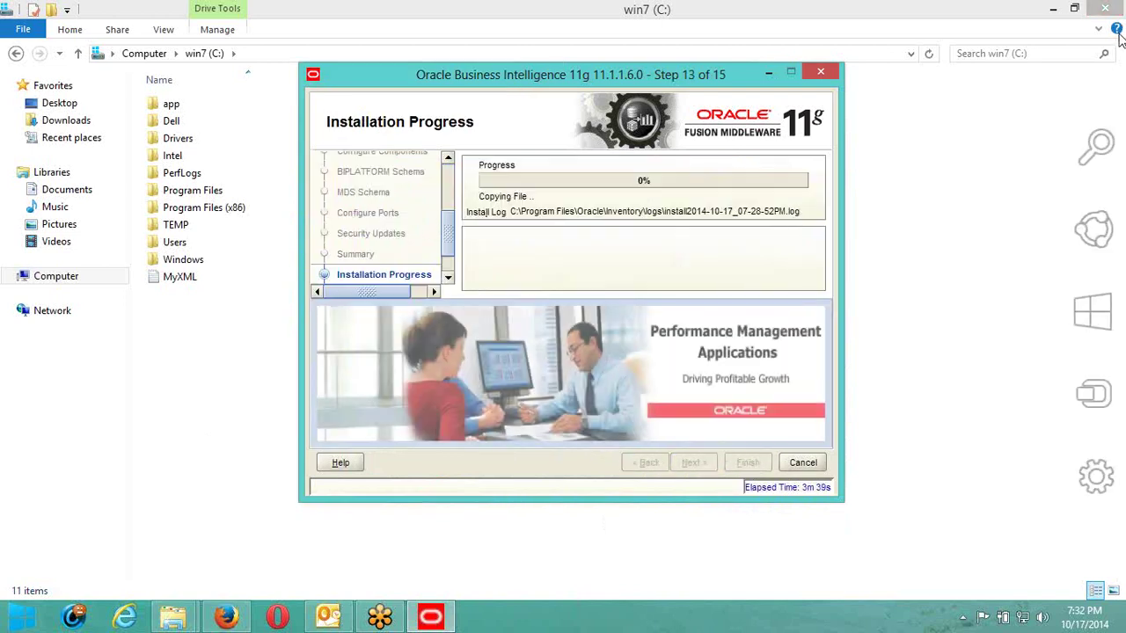